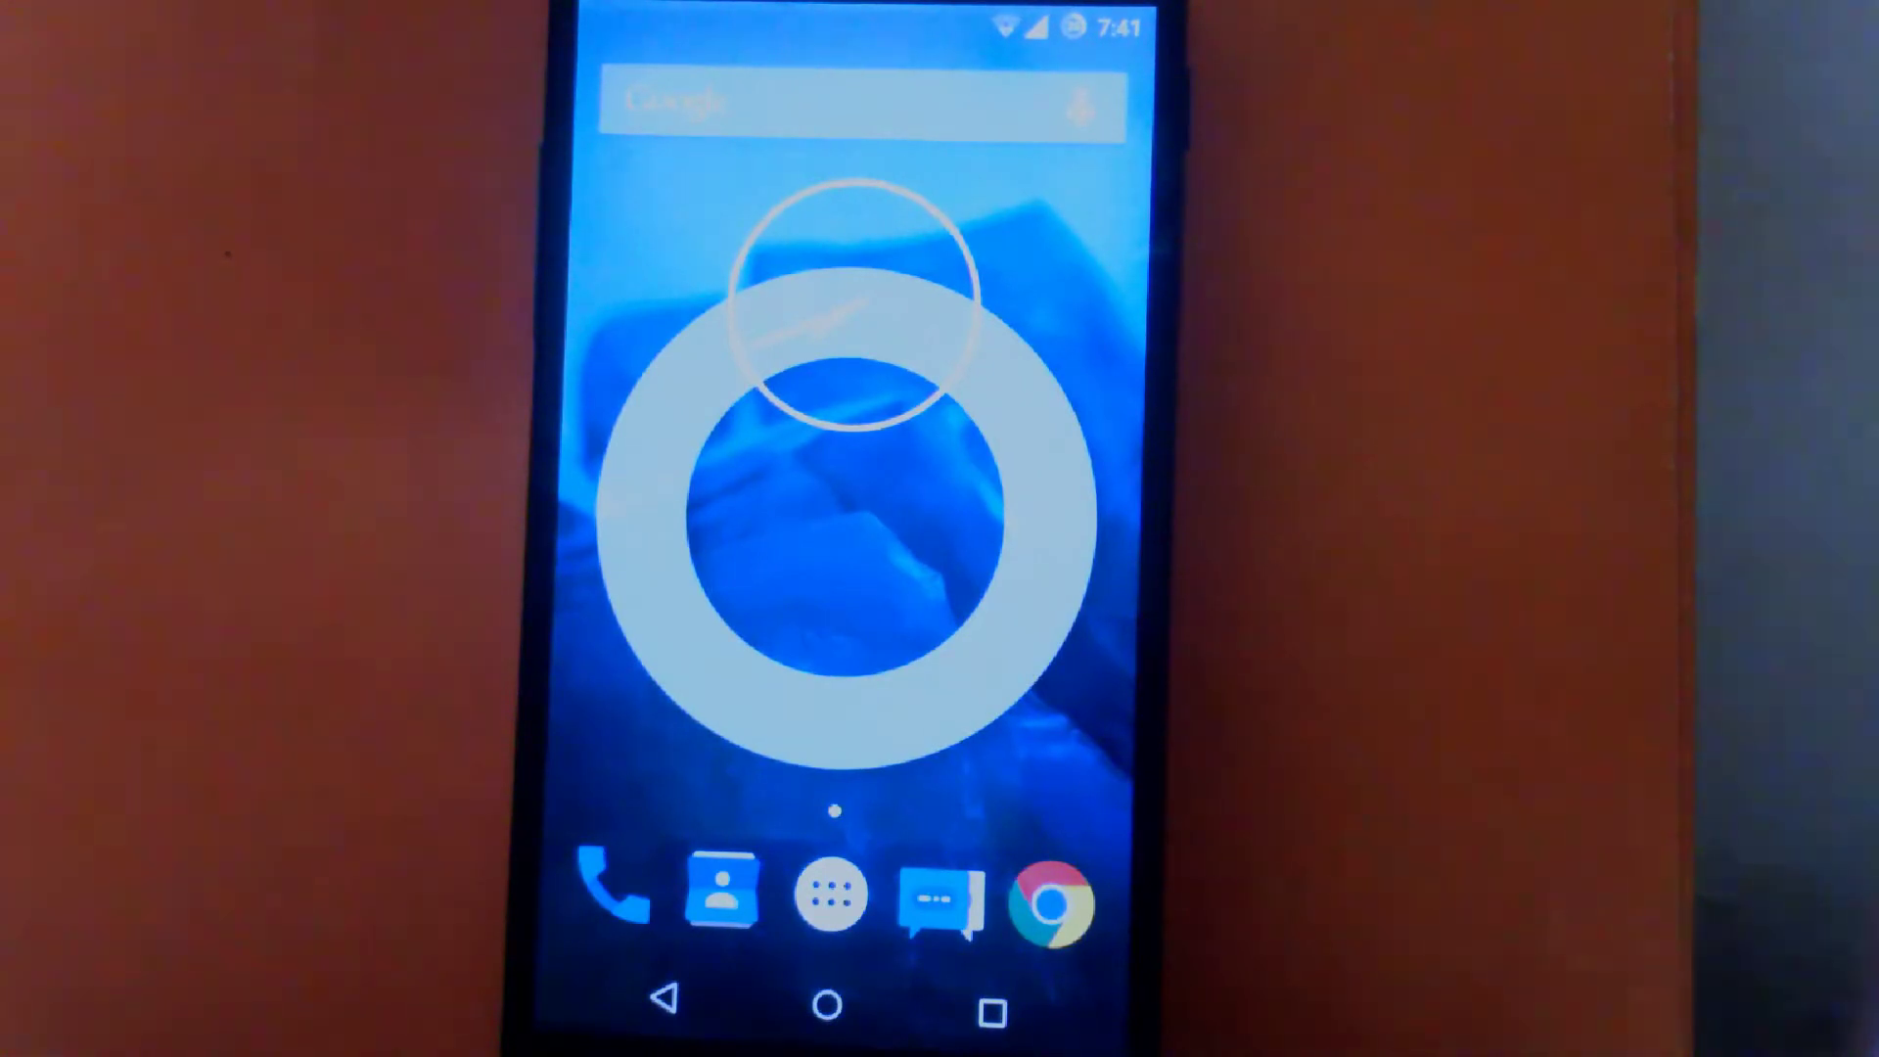
Open the Elixium UI - CM12 Theme Play Store page from recent apps.
left_click(993, 1011)
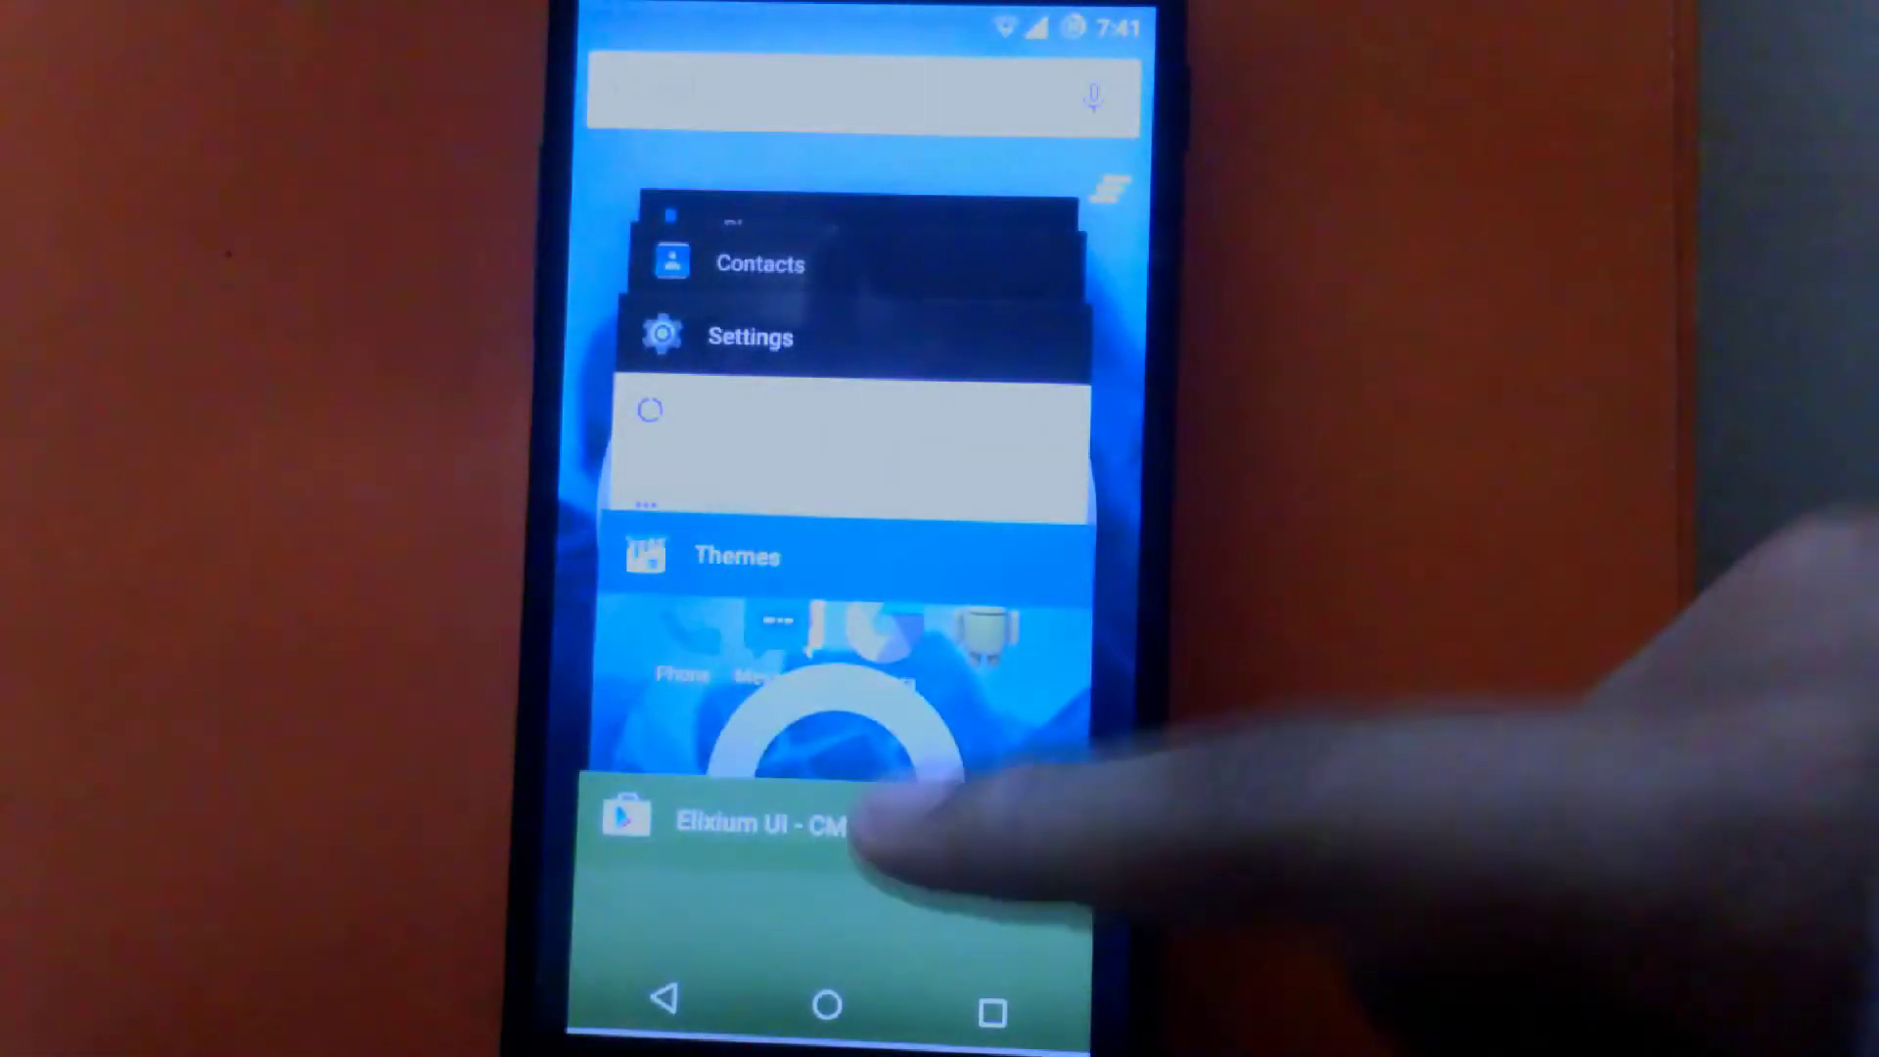
left_click(881, 867)
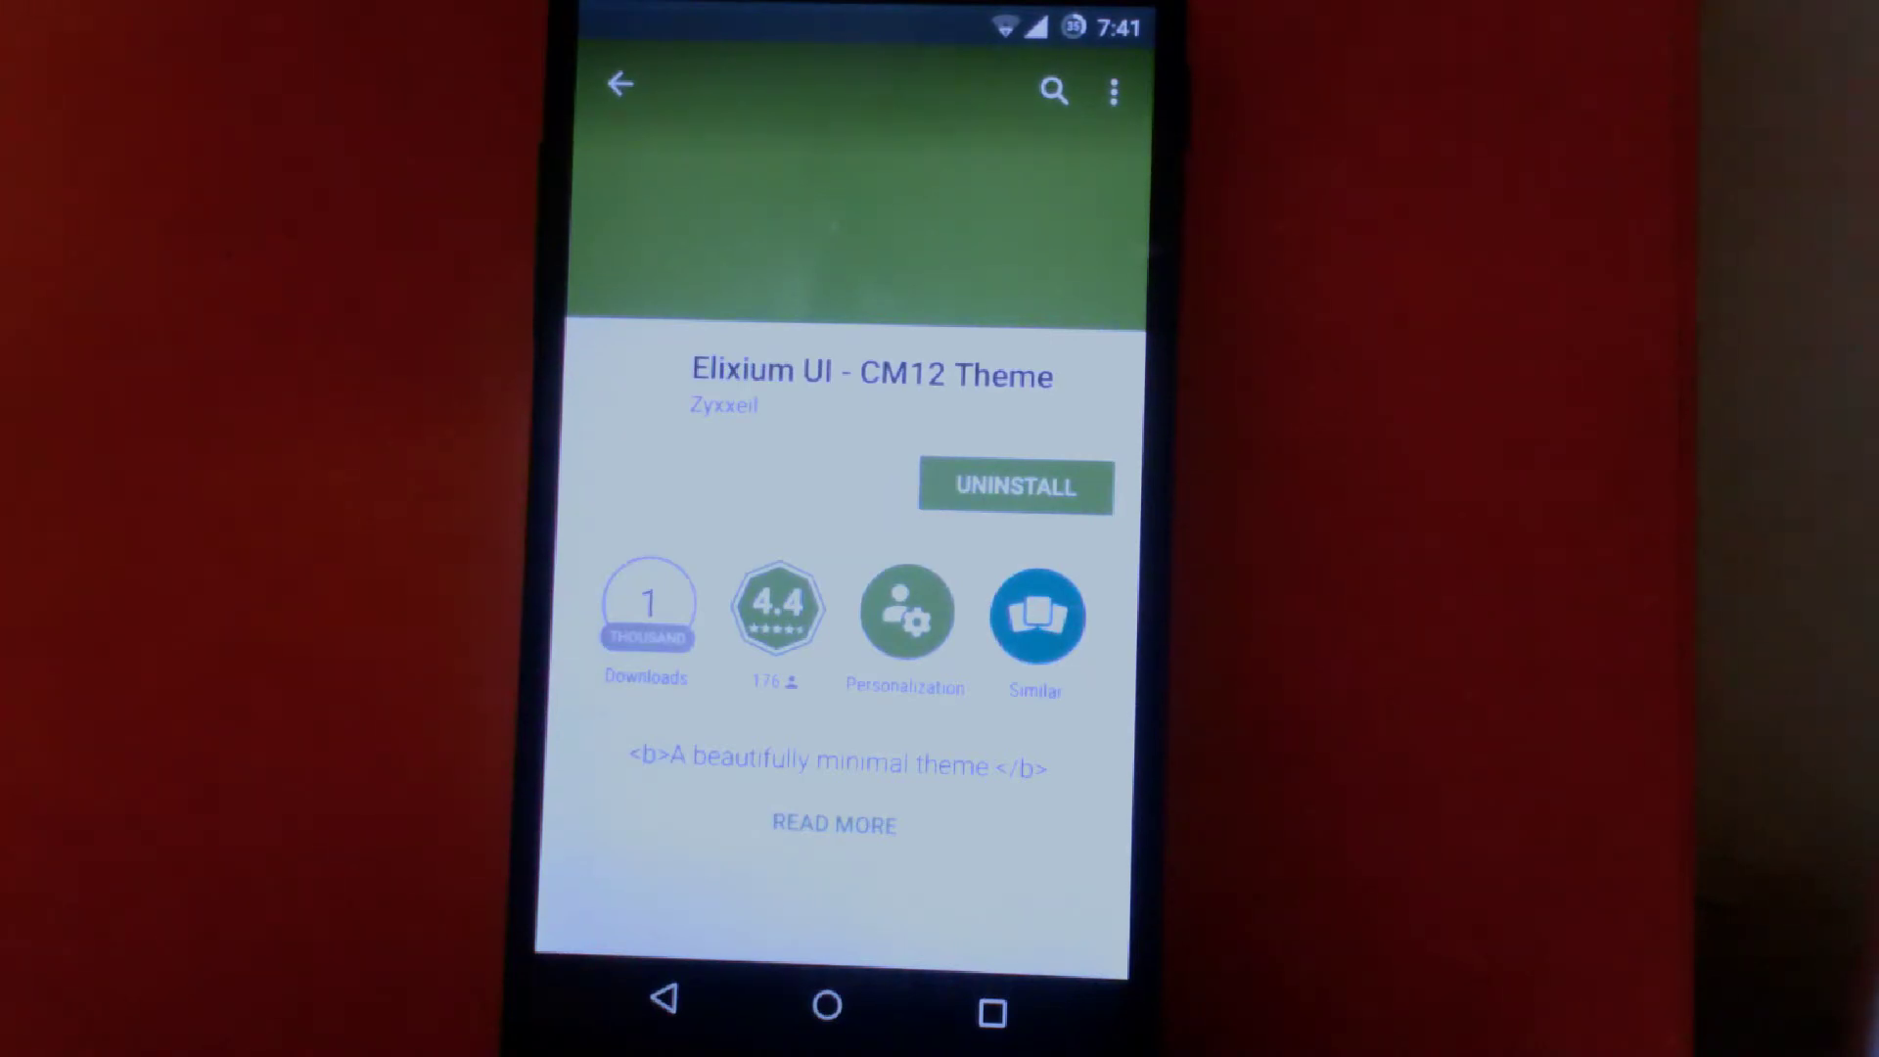
Open the Elixium UI theme details in Settings > Themes.
left_click(826, 1006)
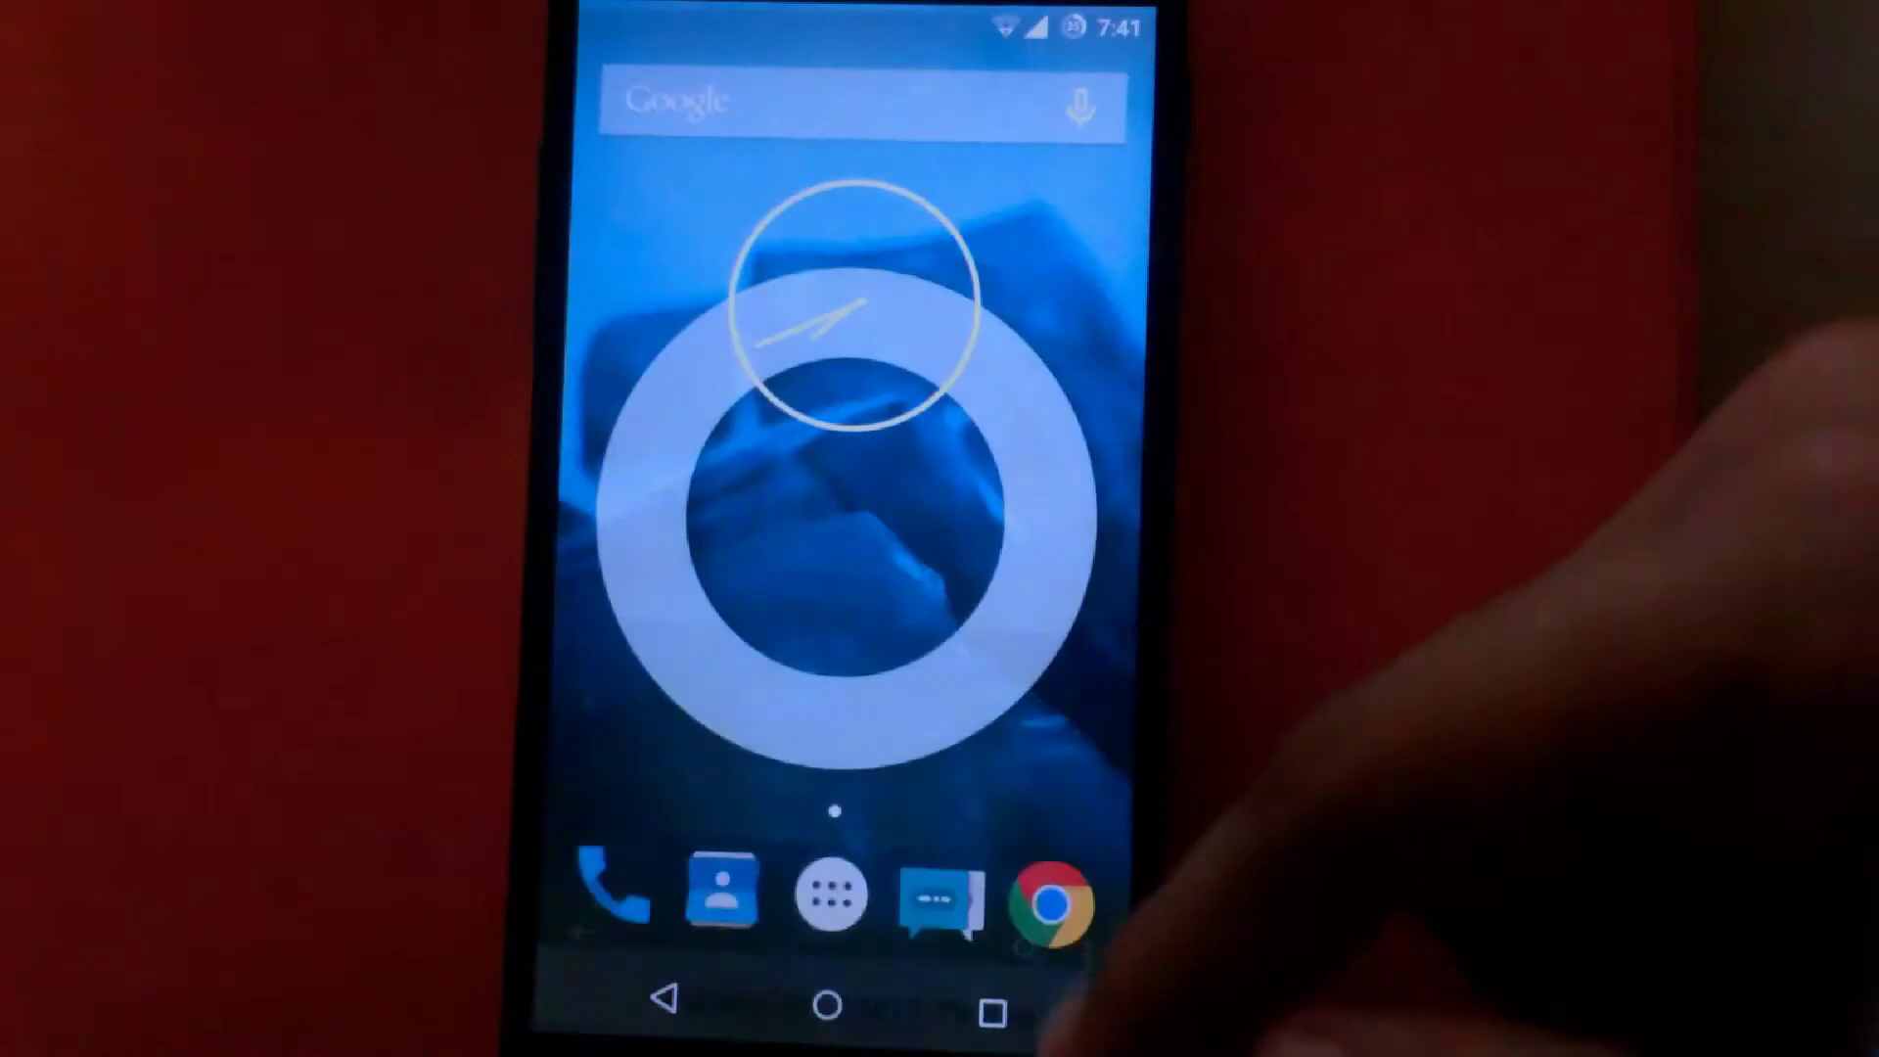
left_click(827, 889)
scroll(836, 515, "down", 5)
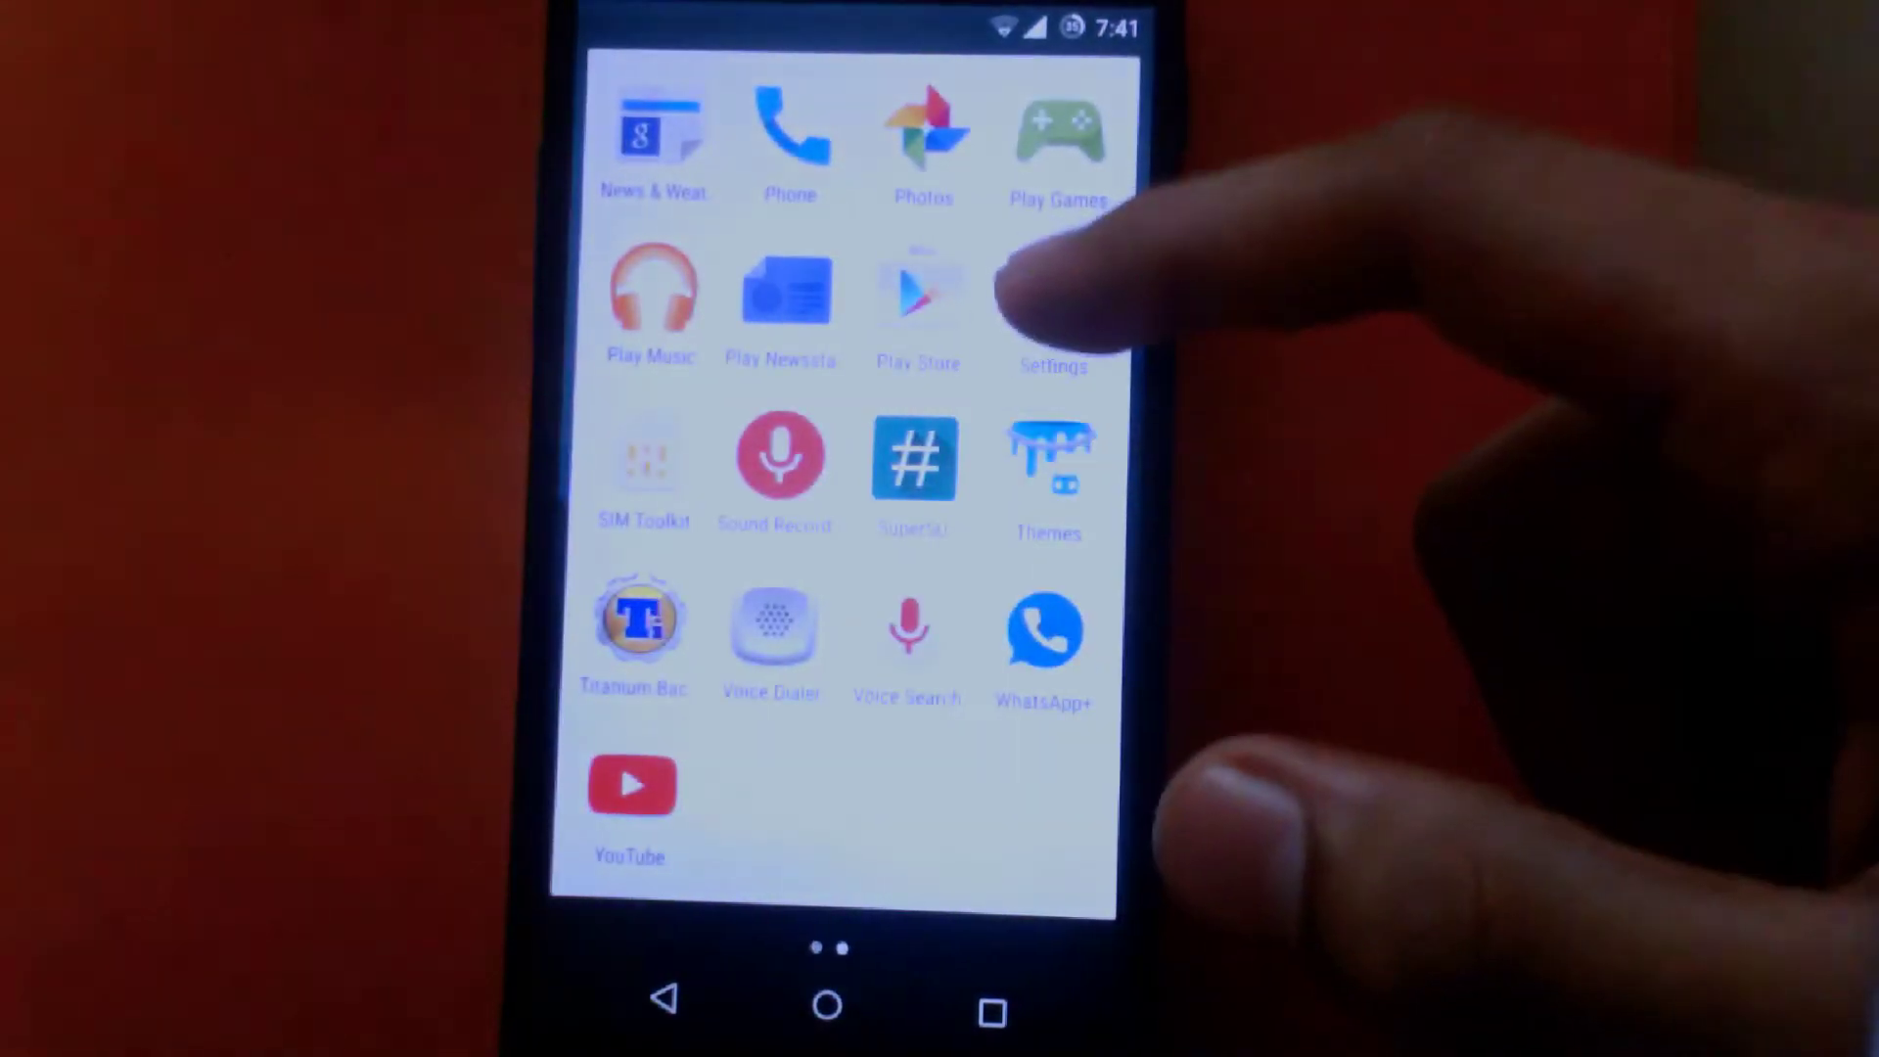
left_click(1048, 294)
scroll(822, 706, "down", 3)
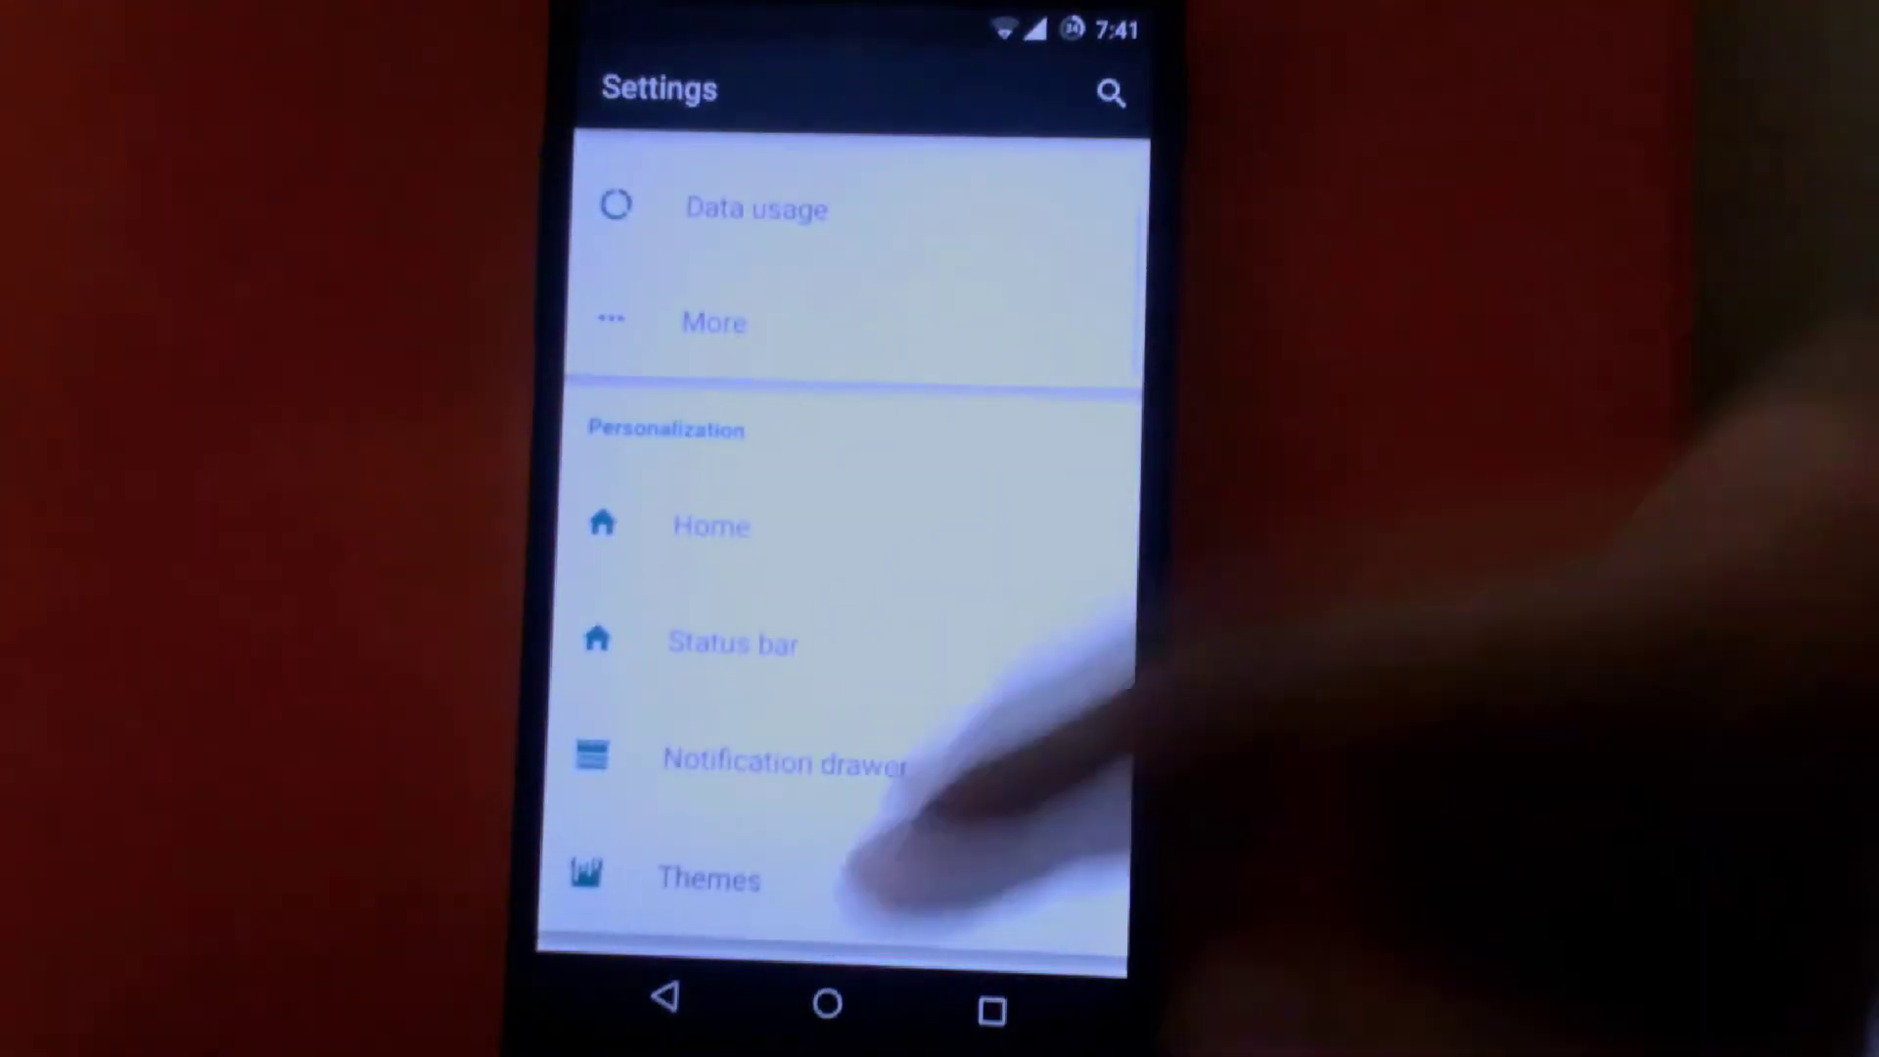
left_click(881, 873)
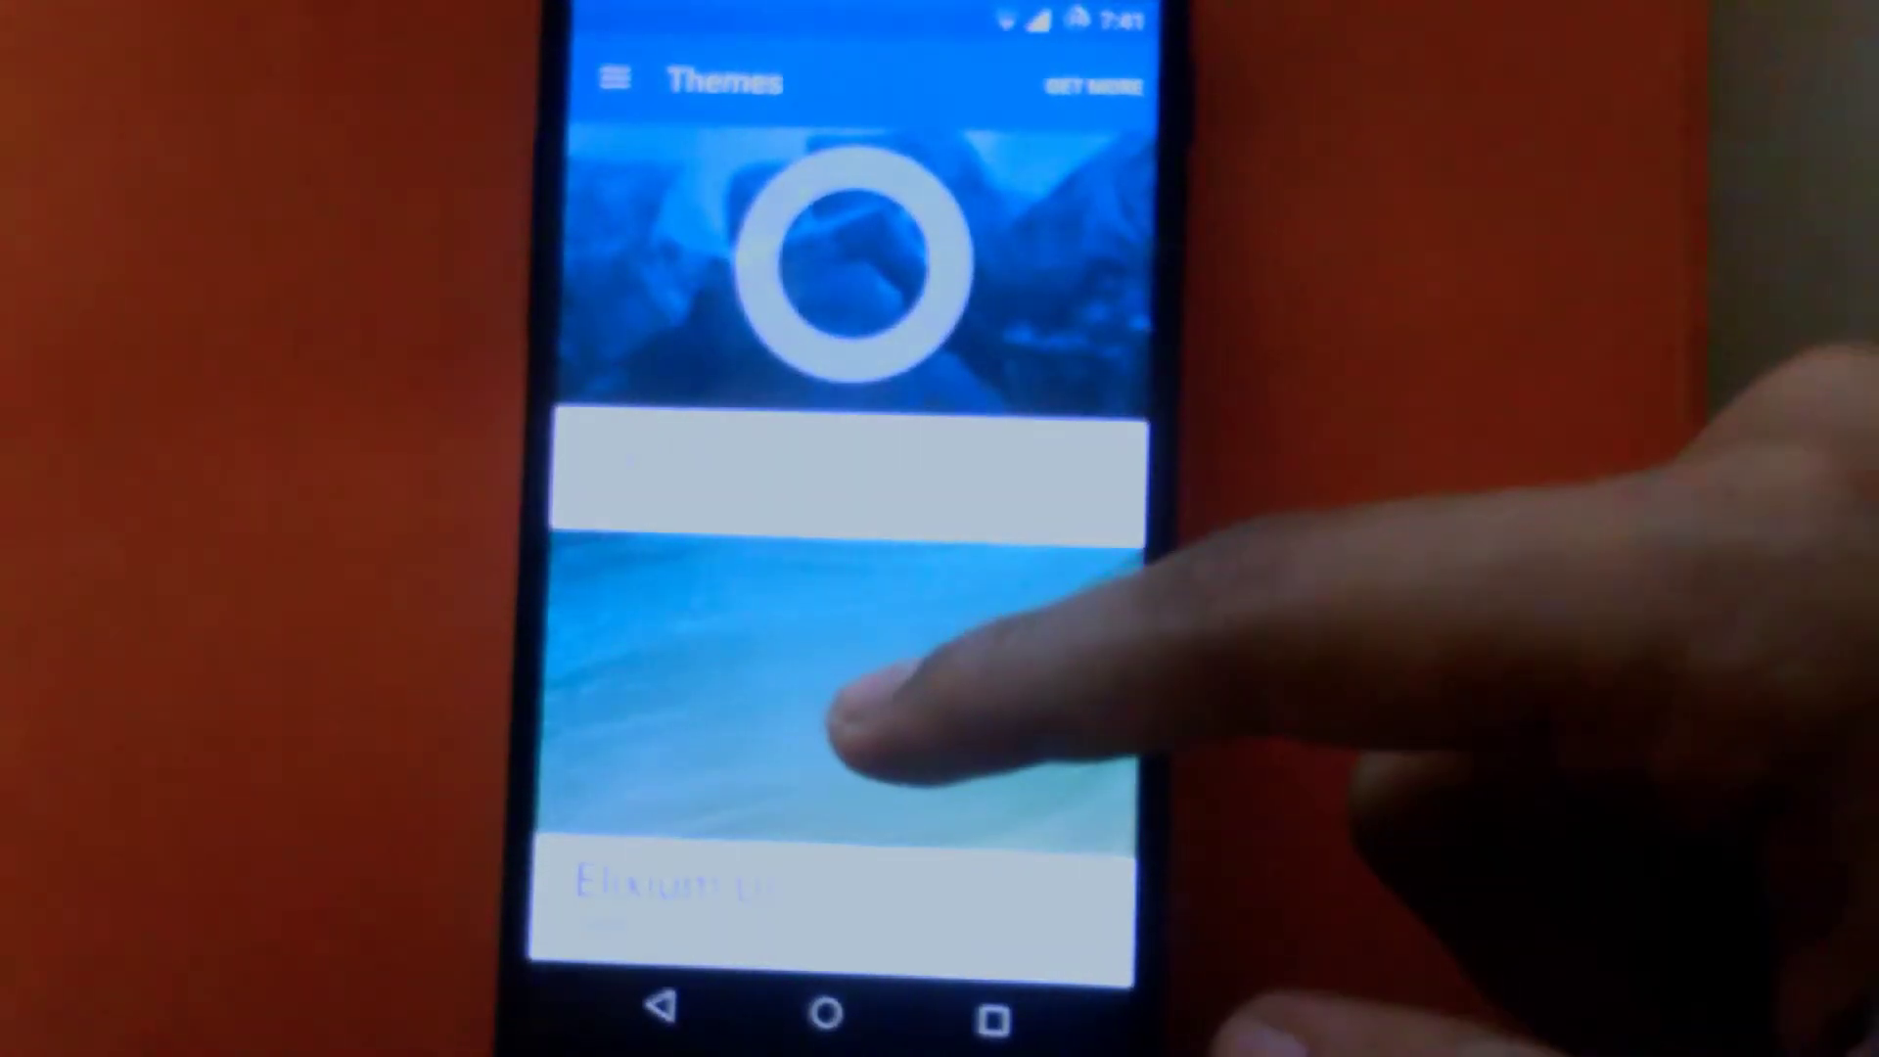
left_click(861, 705)
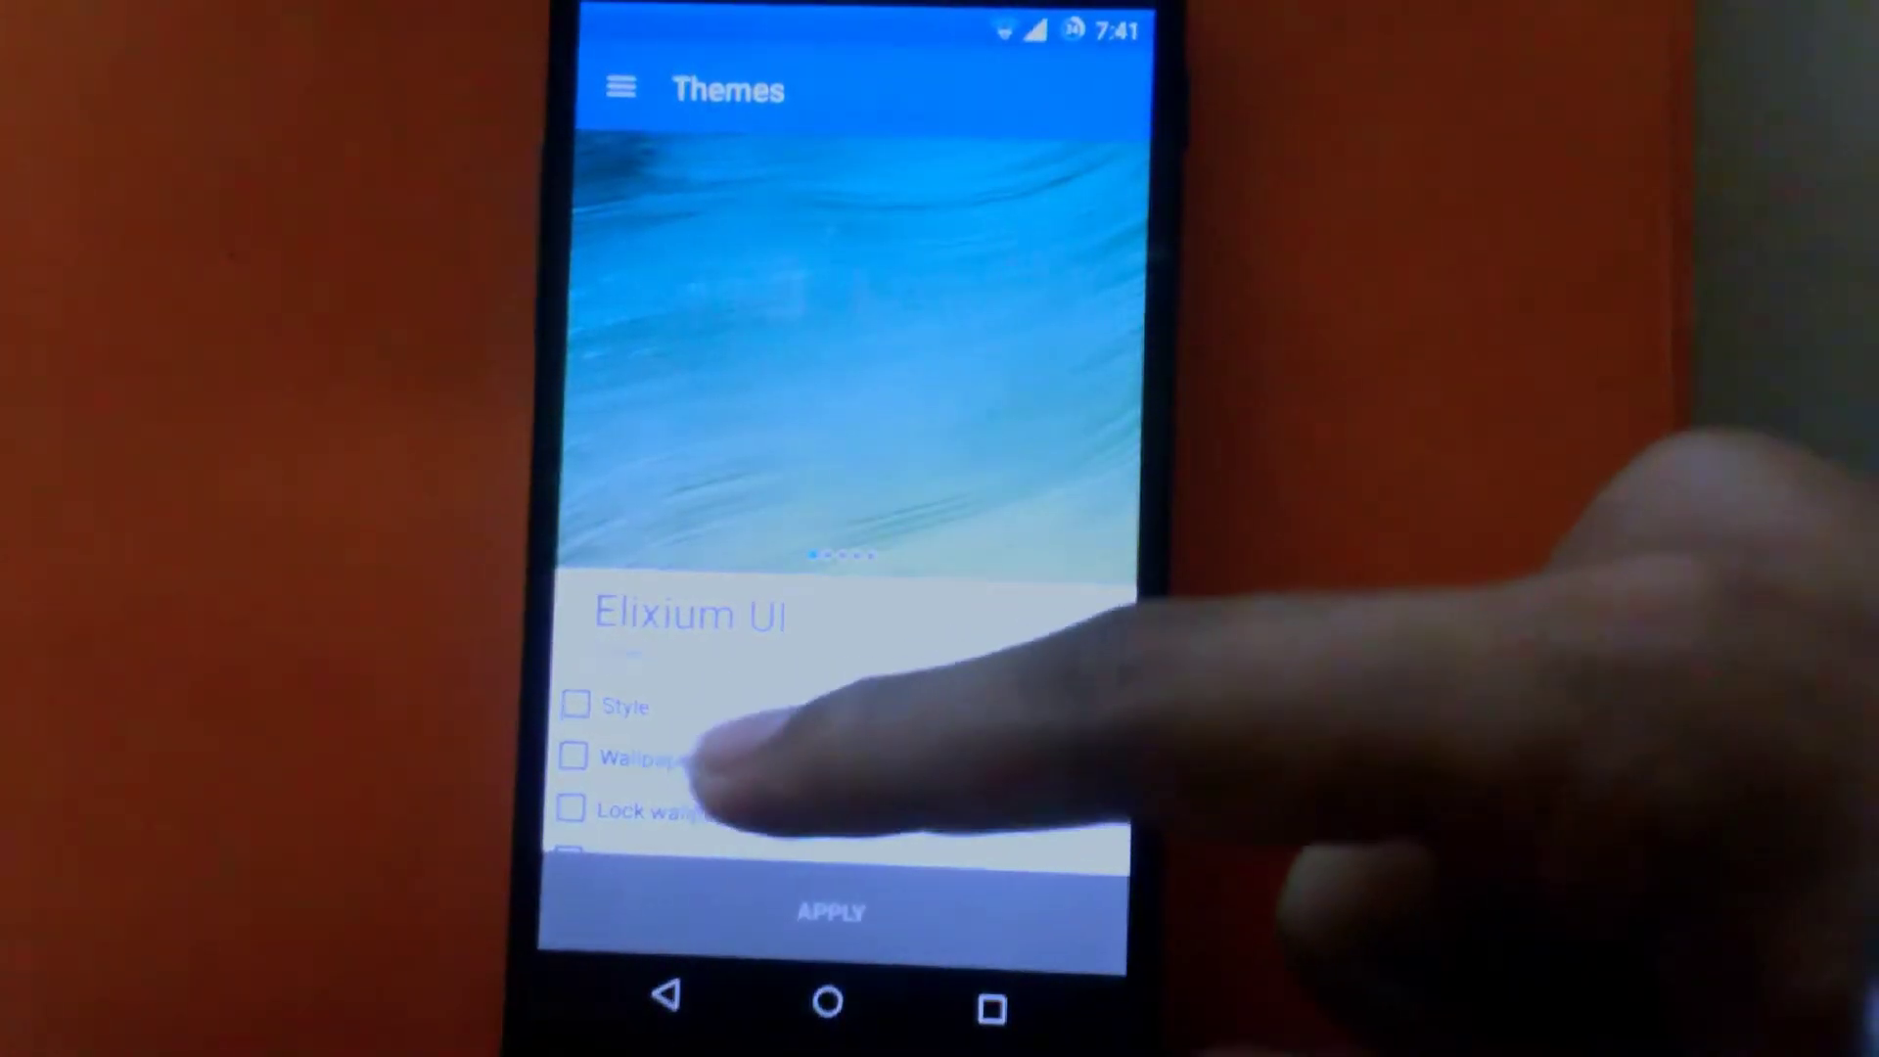
scroll(837, 661, "down", 2)
scroll(845, 513, "down", 1)
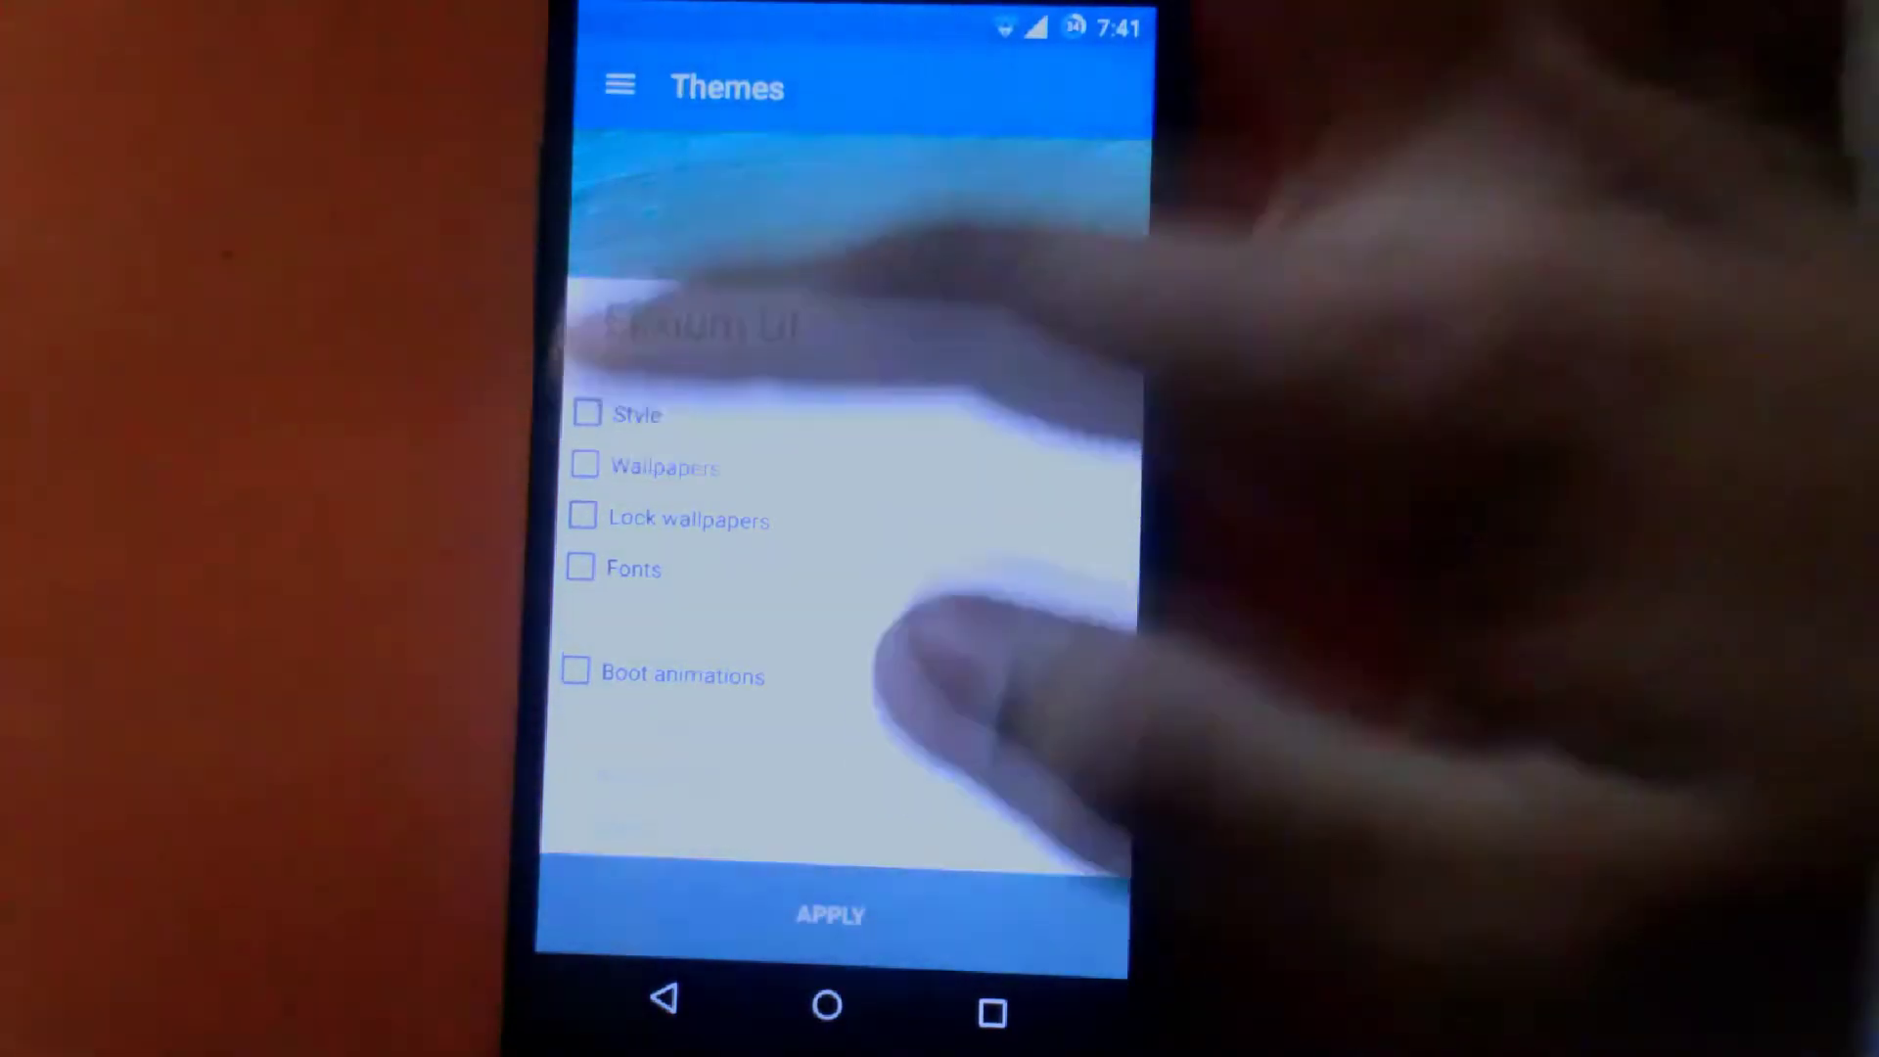
Apply Elixium UI's style, wallpapers, lock wallpapers, fonts and boot animation.
left_click(588, 415)
left_click(584, 466)
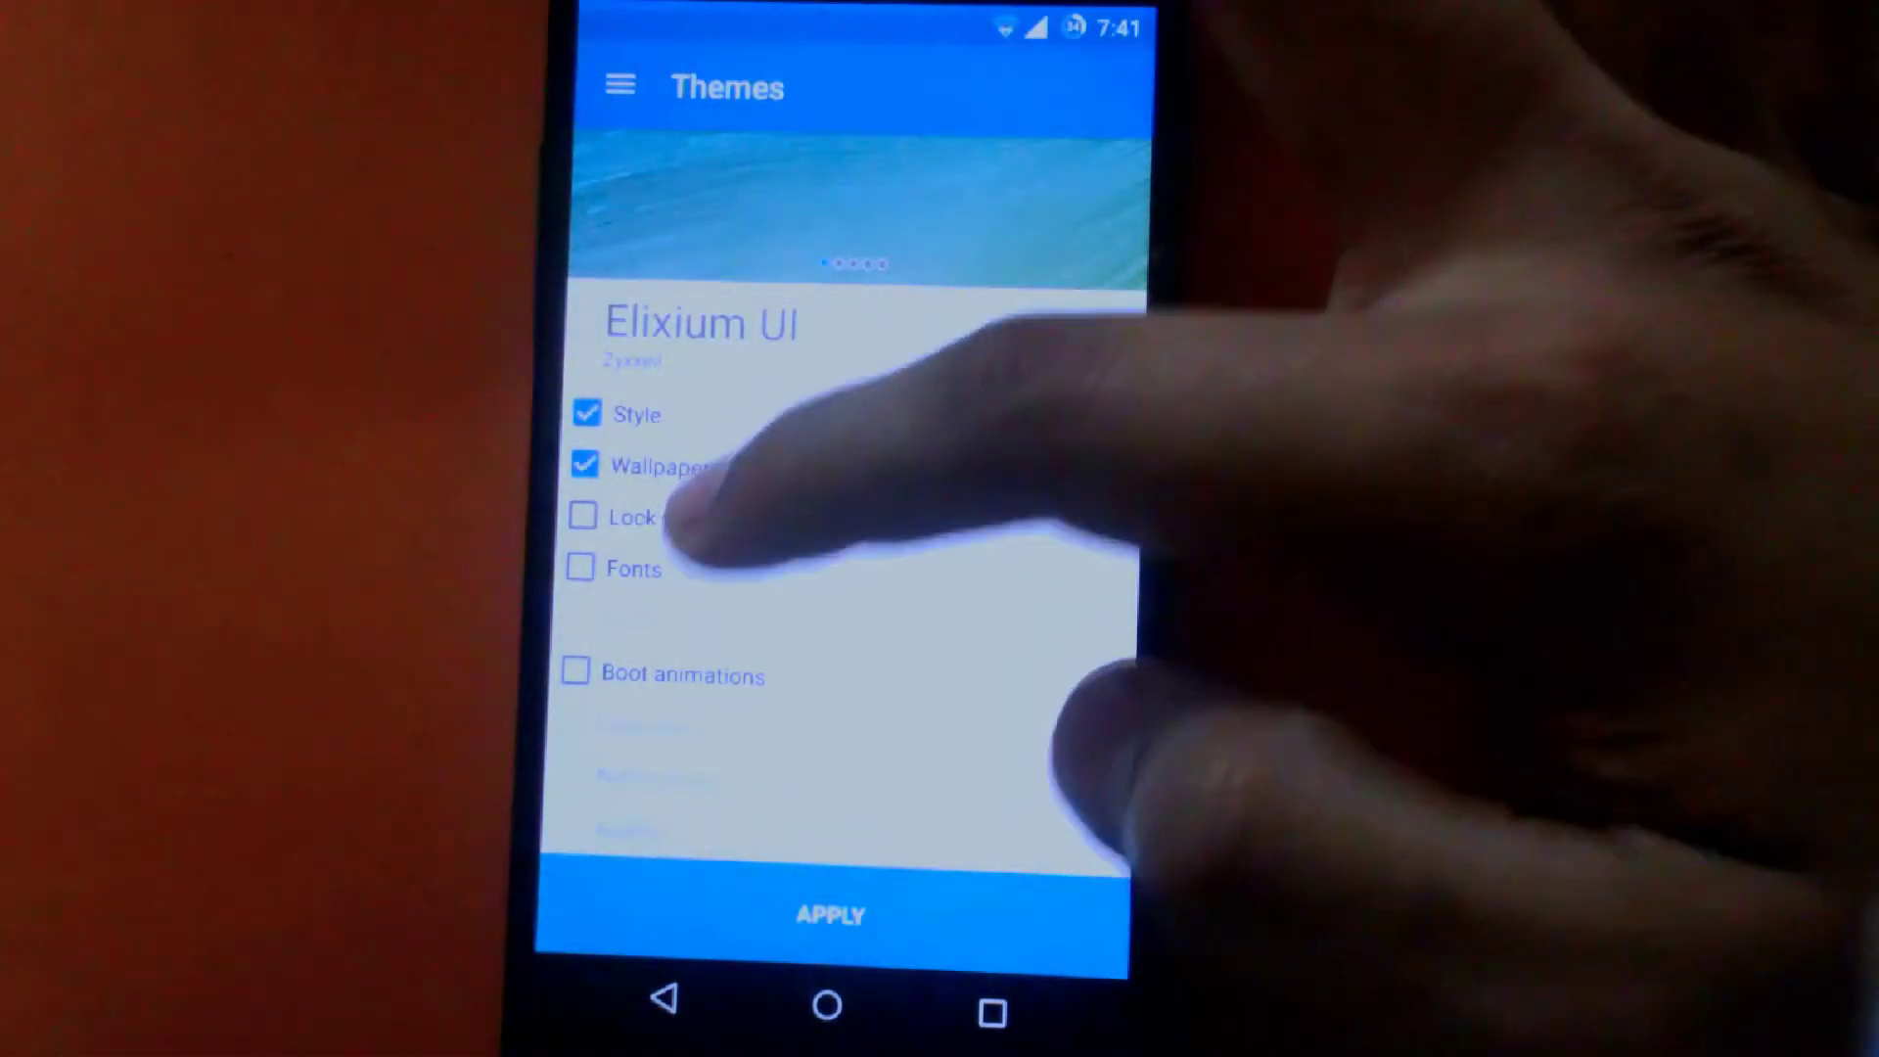
left_click(583, 514)
left_click(578, 569)
left_click(573, 672)
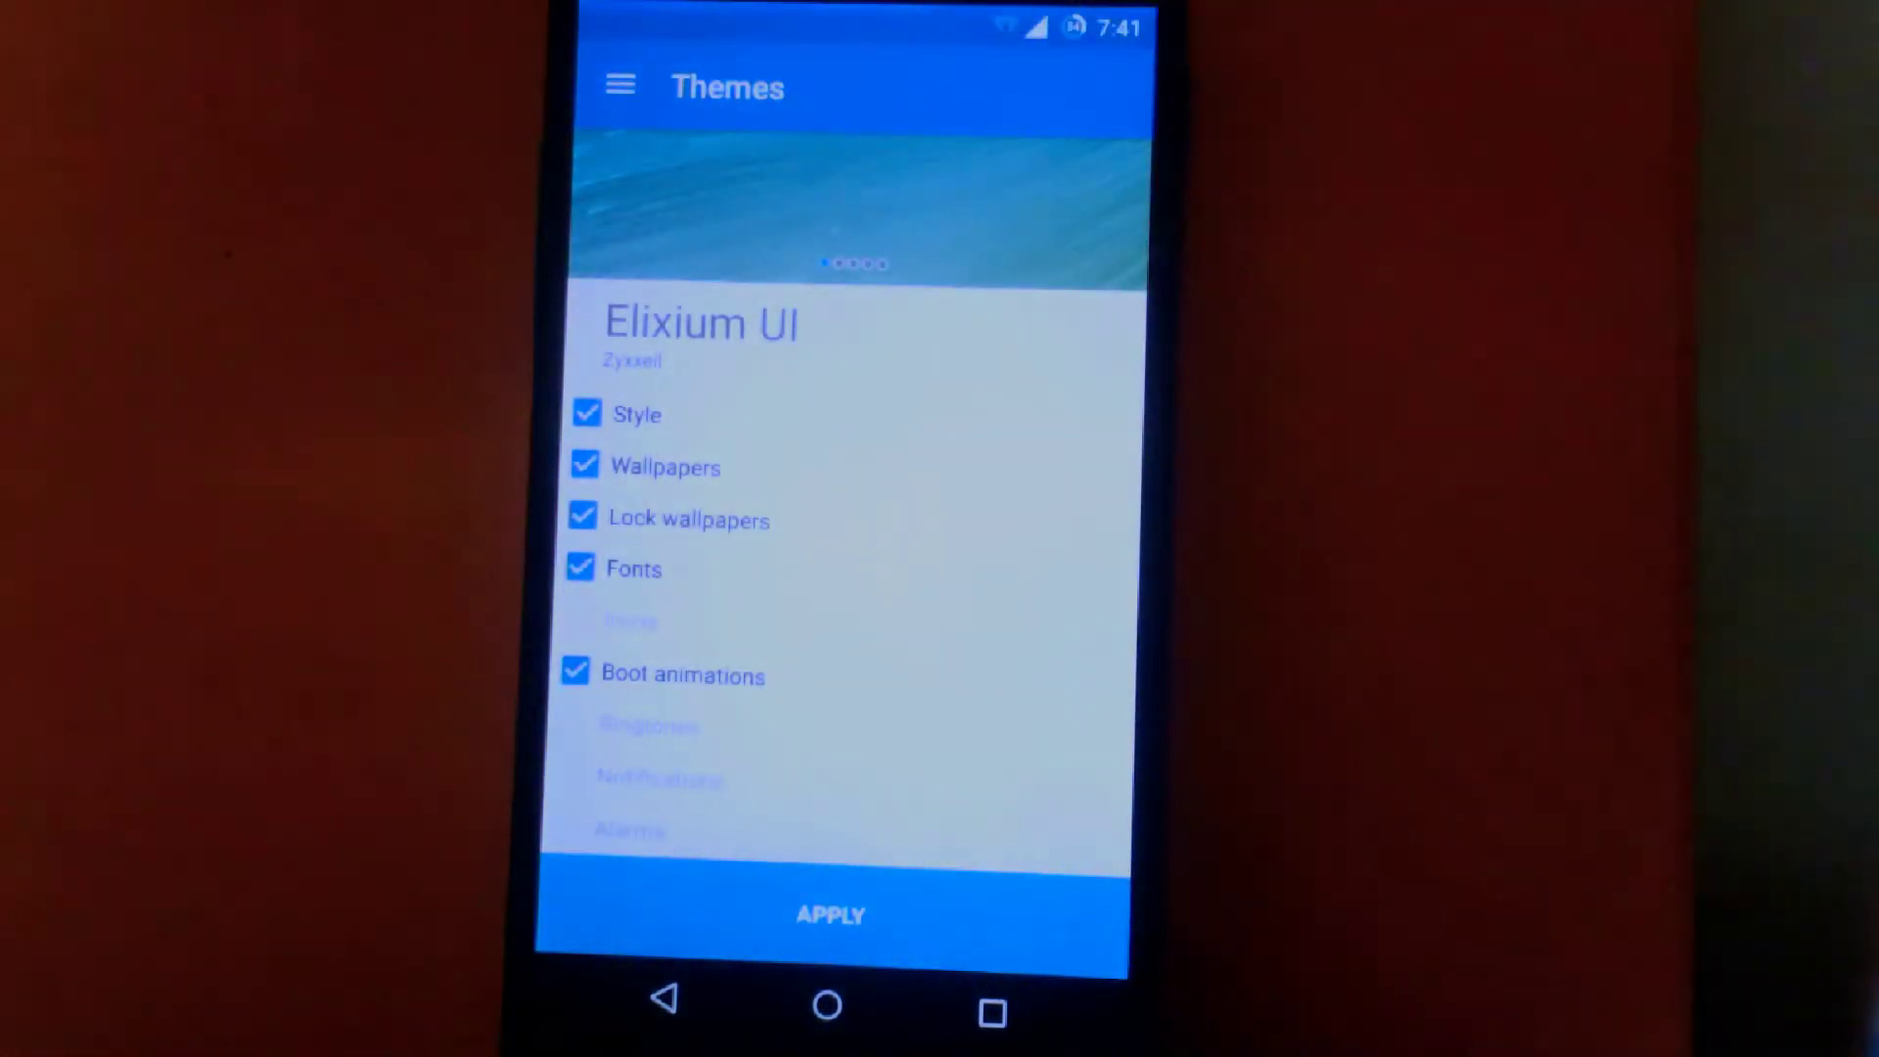
left_click(830, 916)
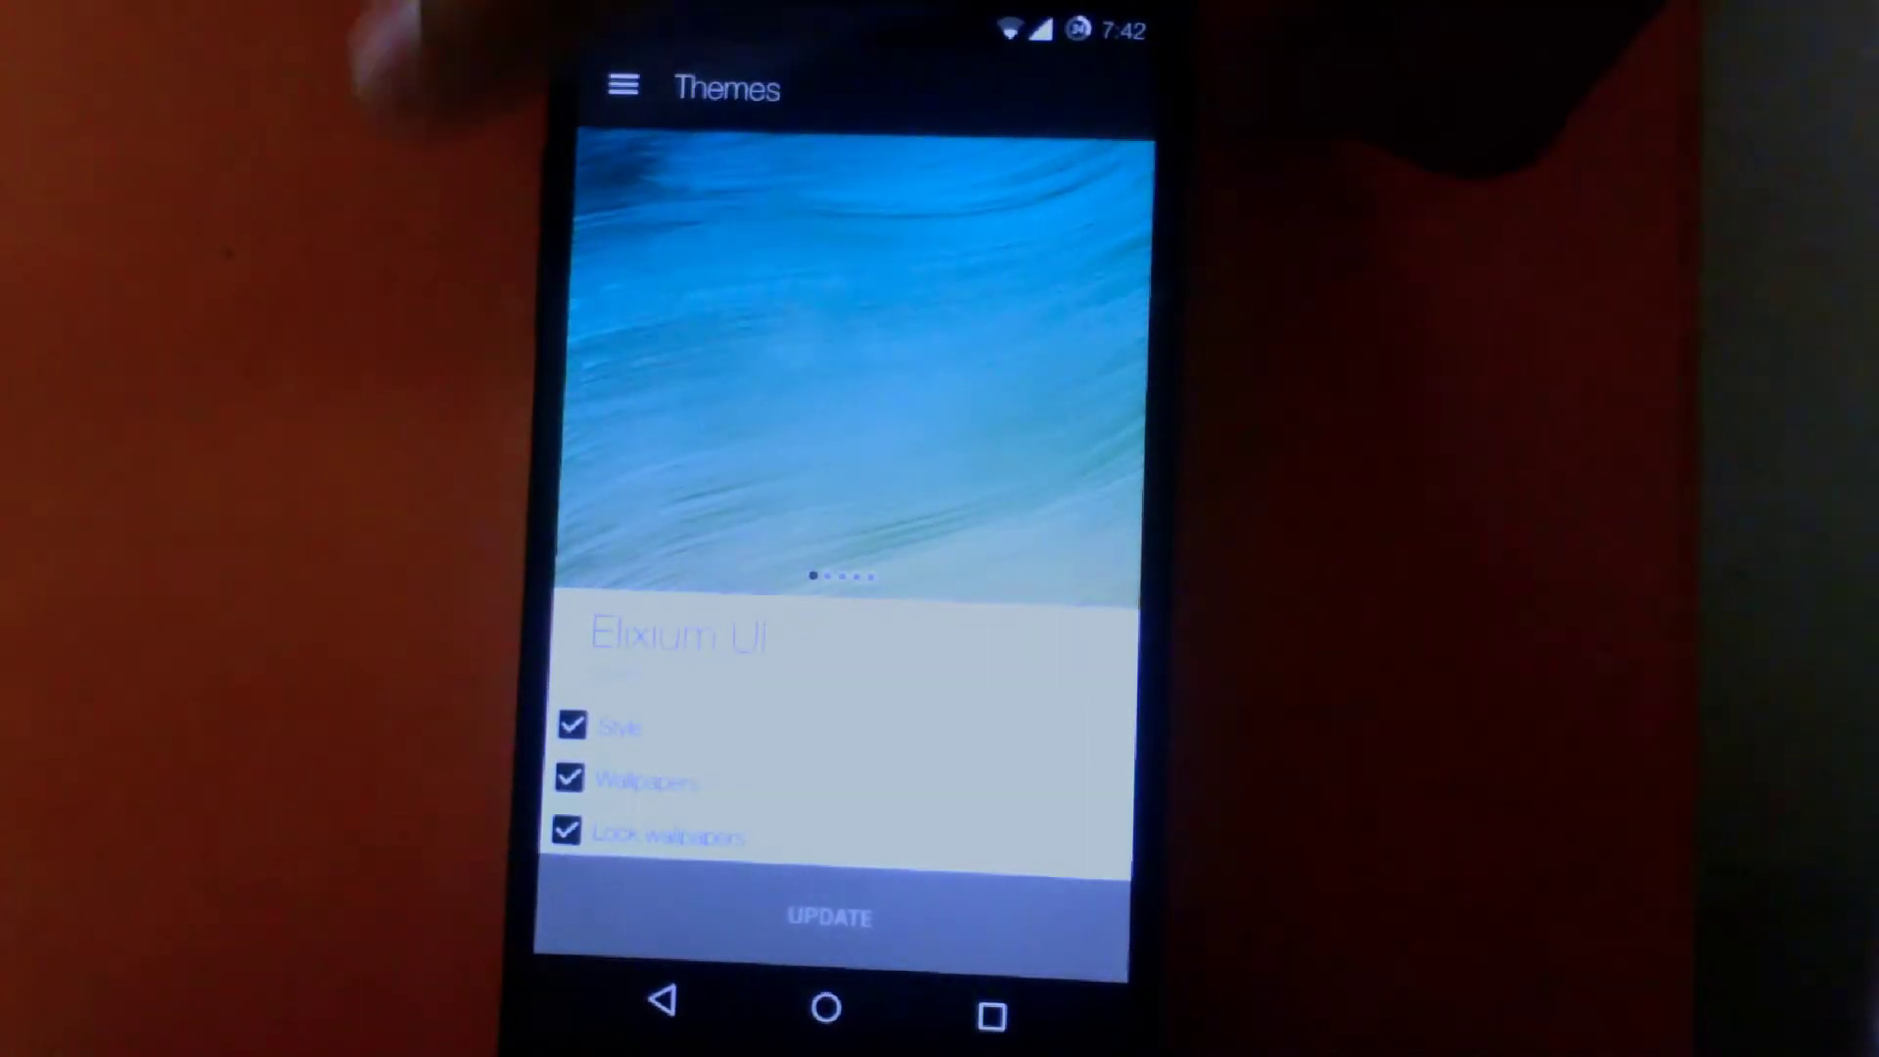
After Elixium UI finishes applying, bring up the phone's power menu.
key("XF86PowerOff")
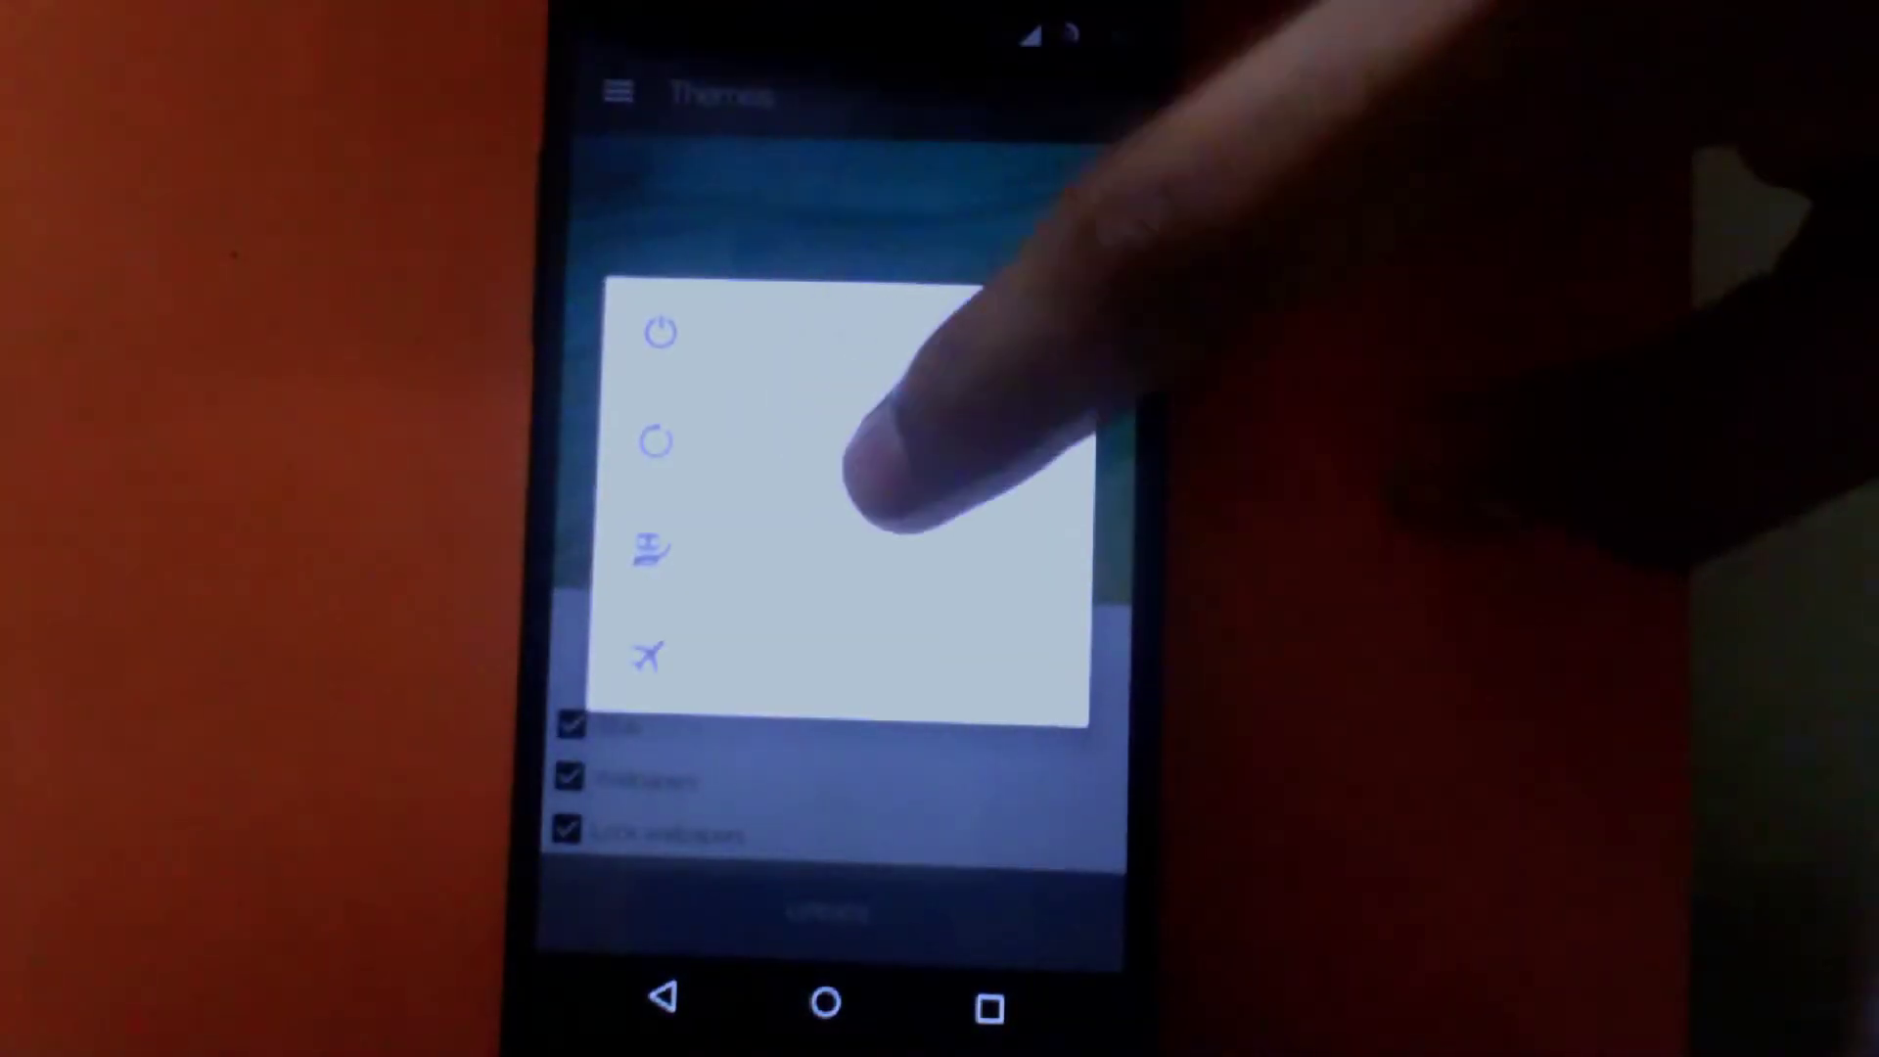
Reboot the phone from the power menu and confirm the restart.
left_click(880, 440)
left_click(901, 685)
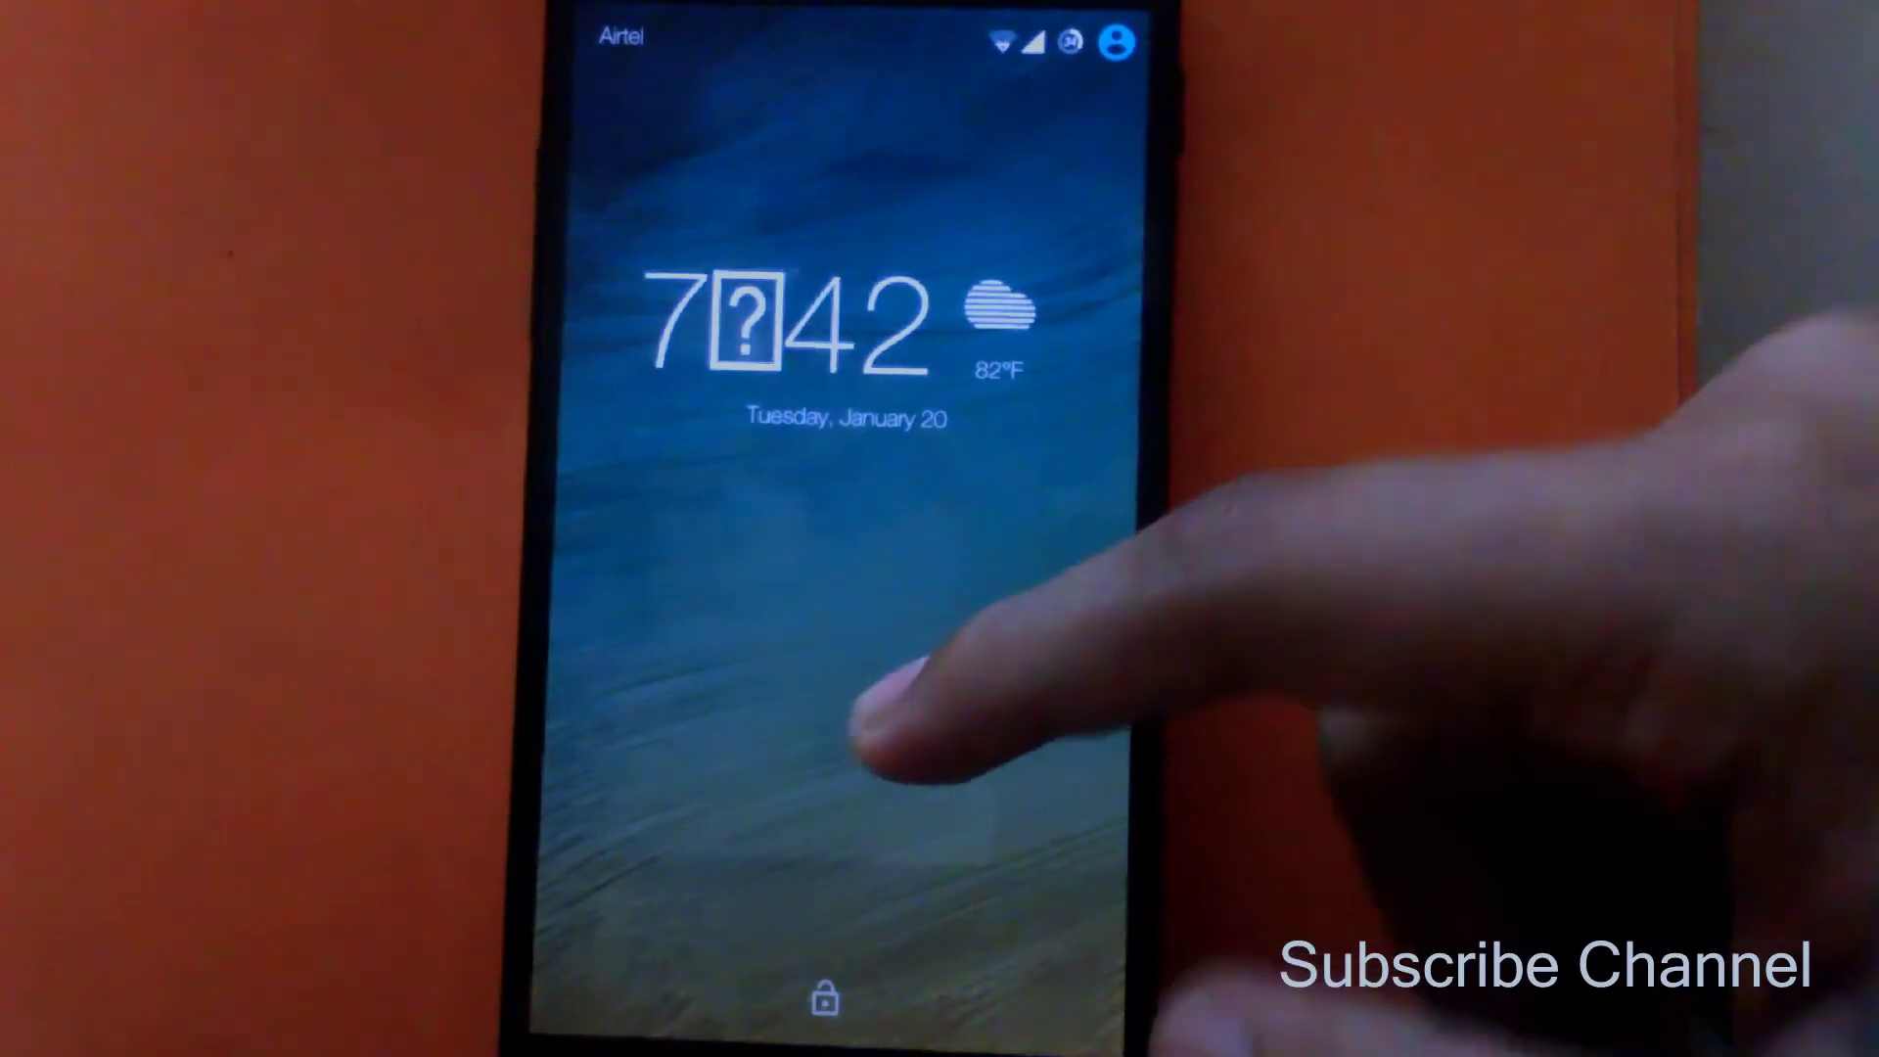
Unlock to the newly themed home screen and launch the Phone dialer.
left_click_drag(881, 690, 940, 337)
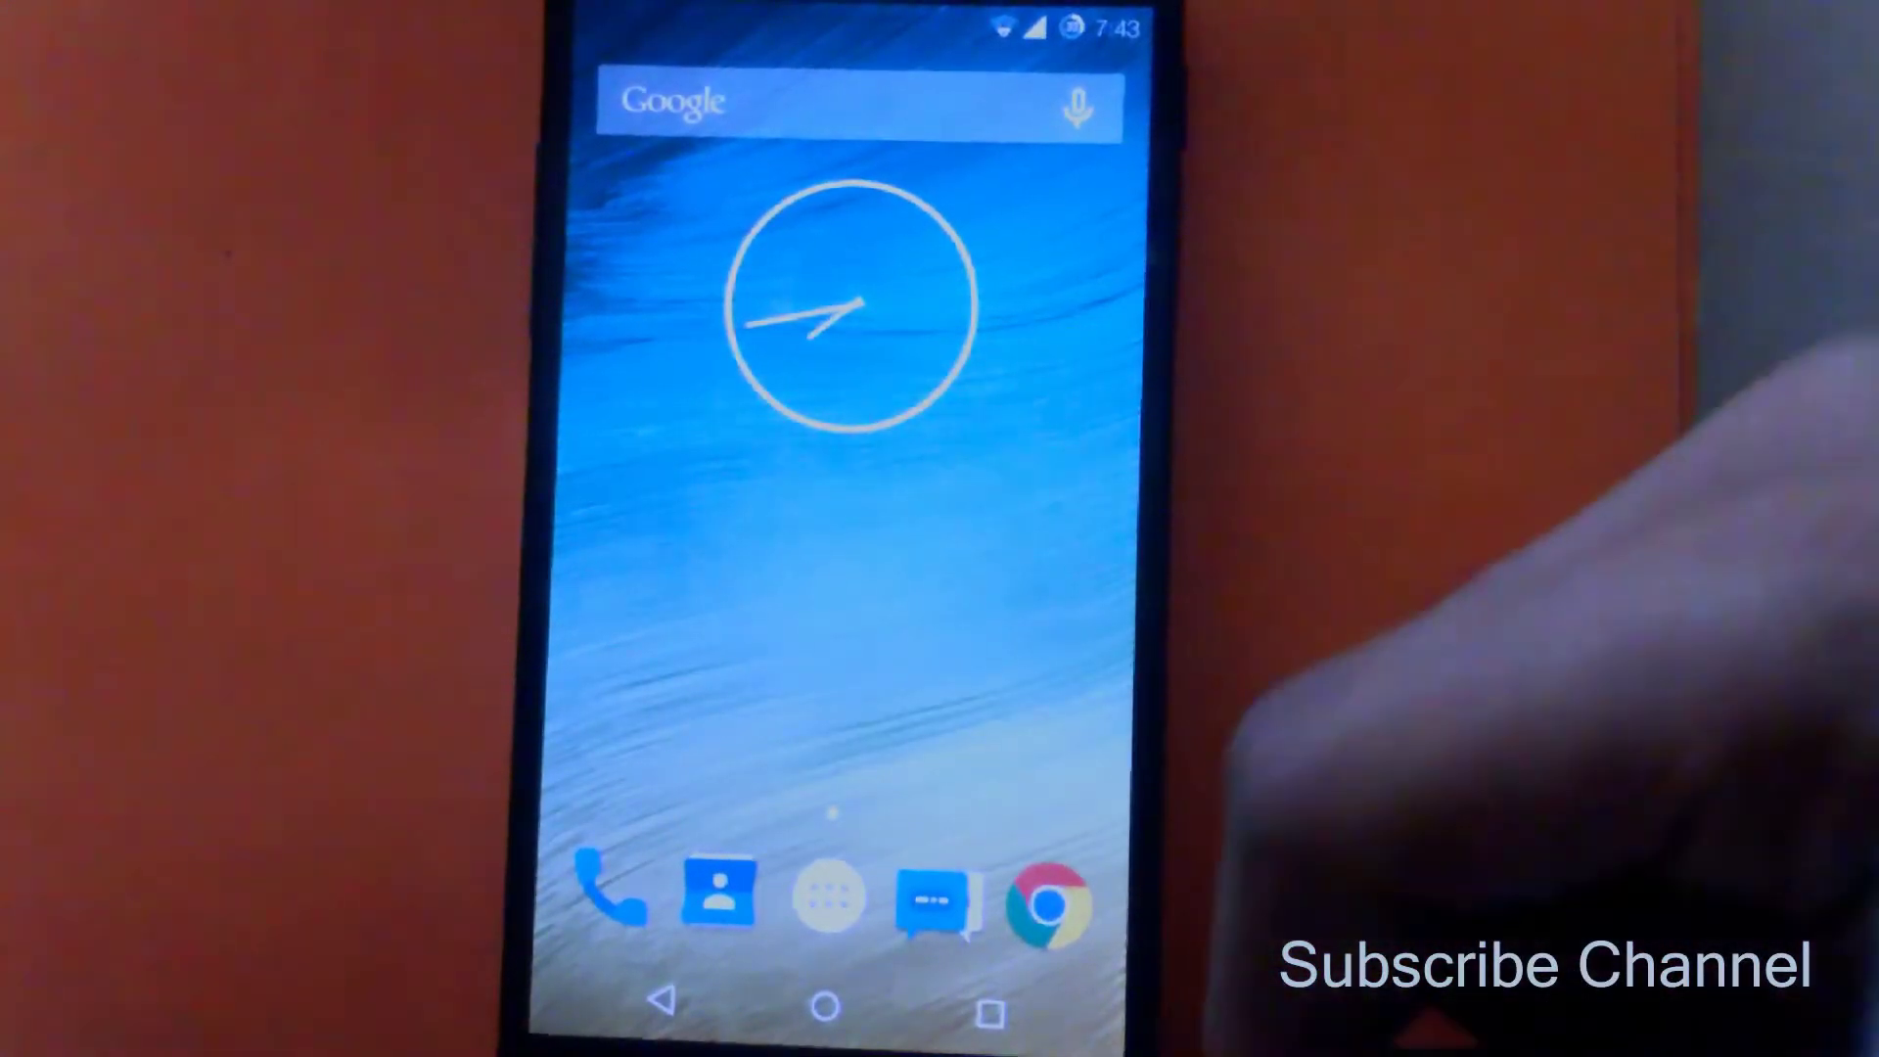
left_click(720, 890)
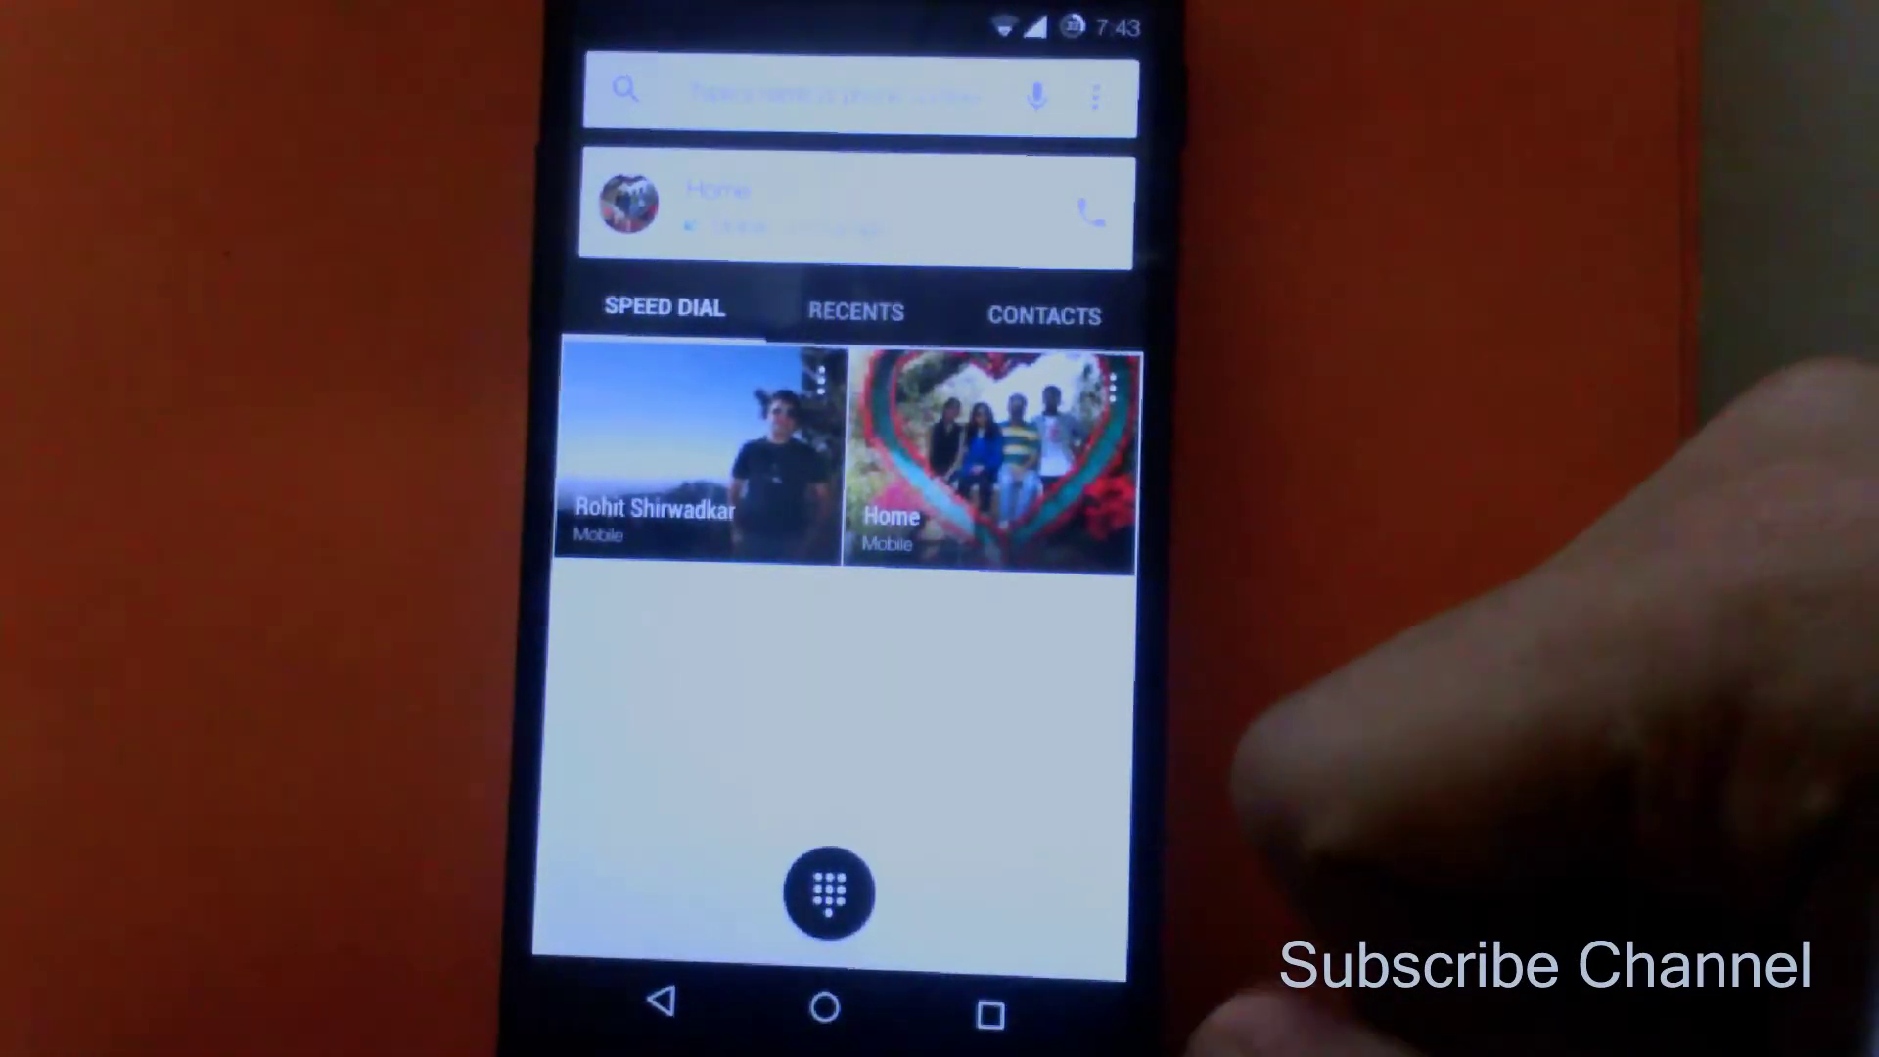
View the black-and-white dialpad and Contacts app, then return home.
left_click(829, 888)
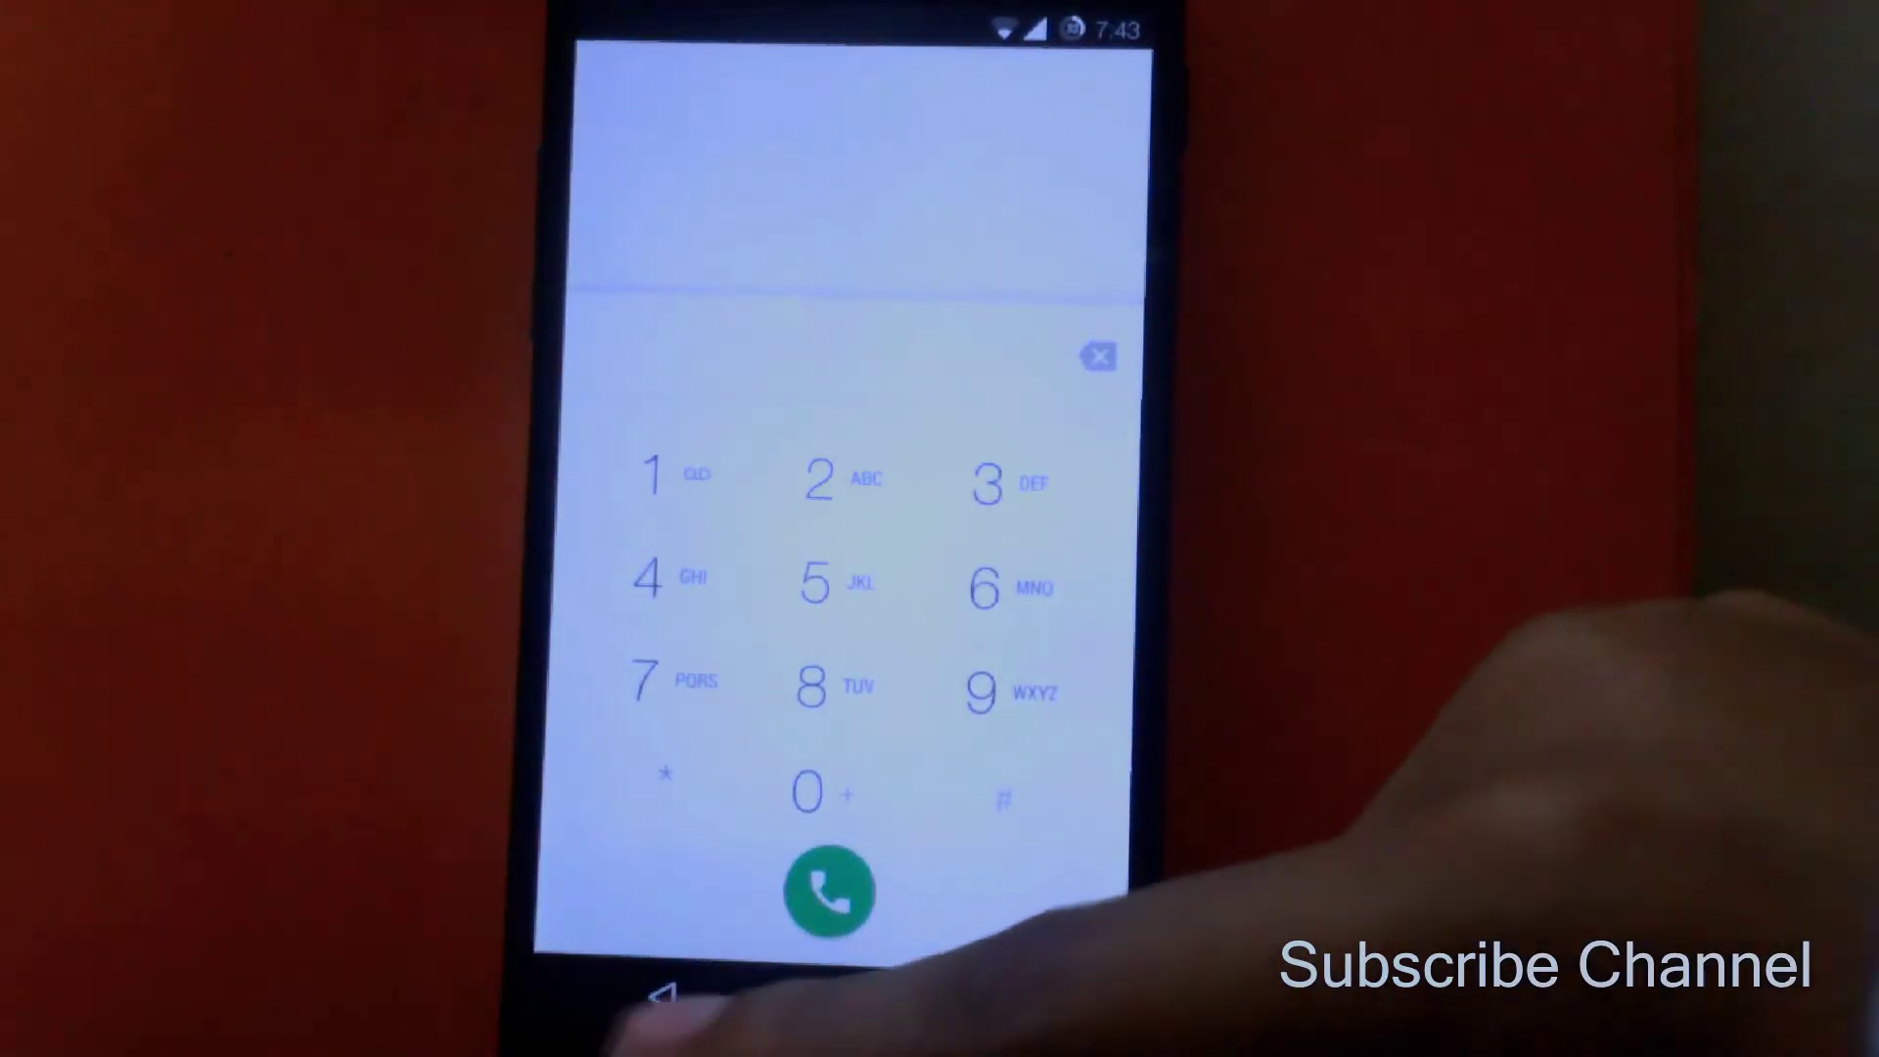
left_click(665, 996)
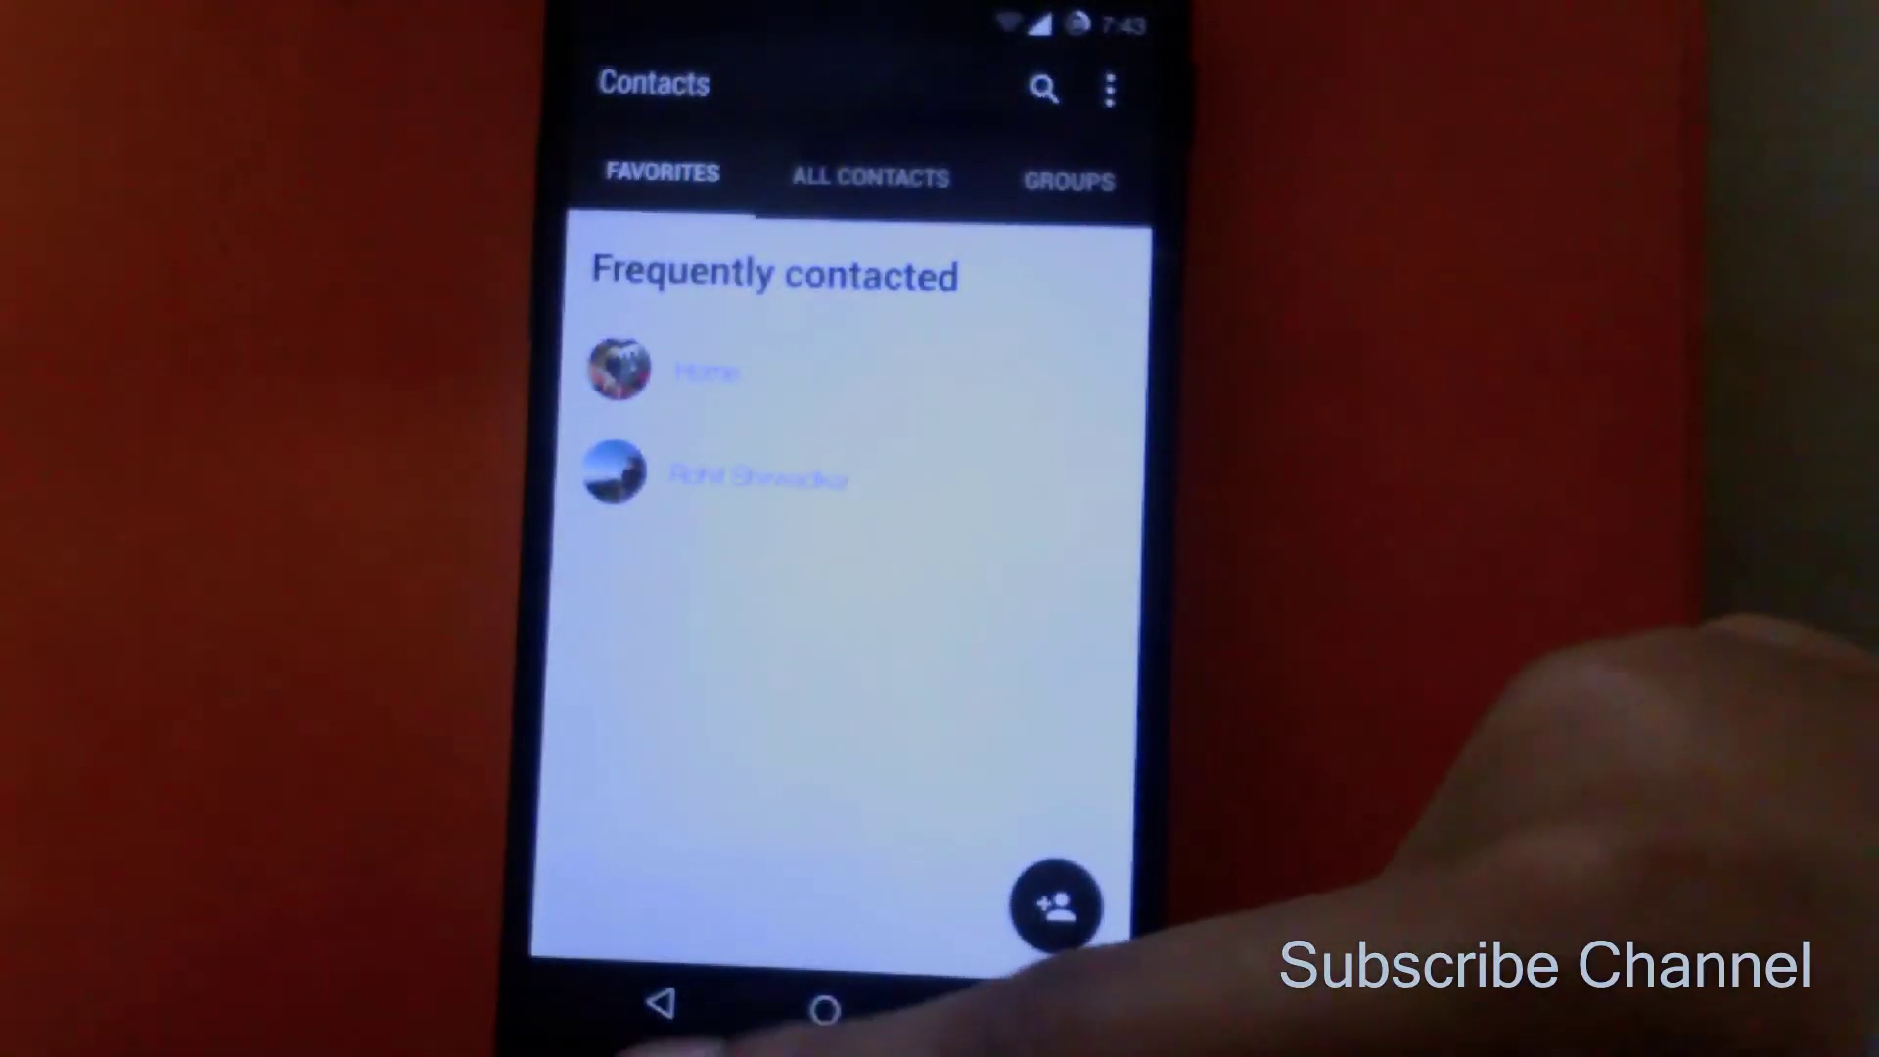
left_click(662, 1004)
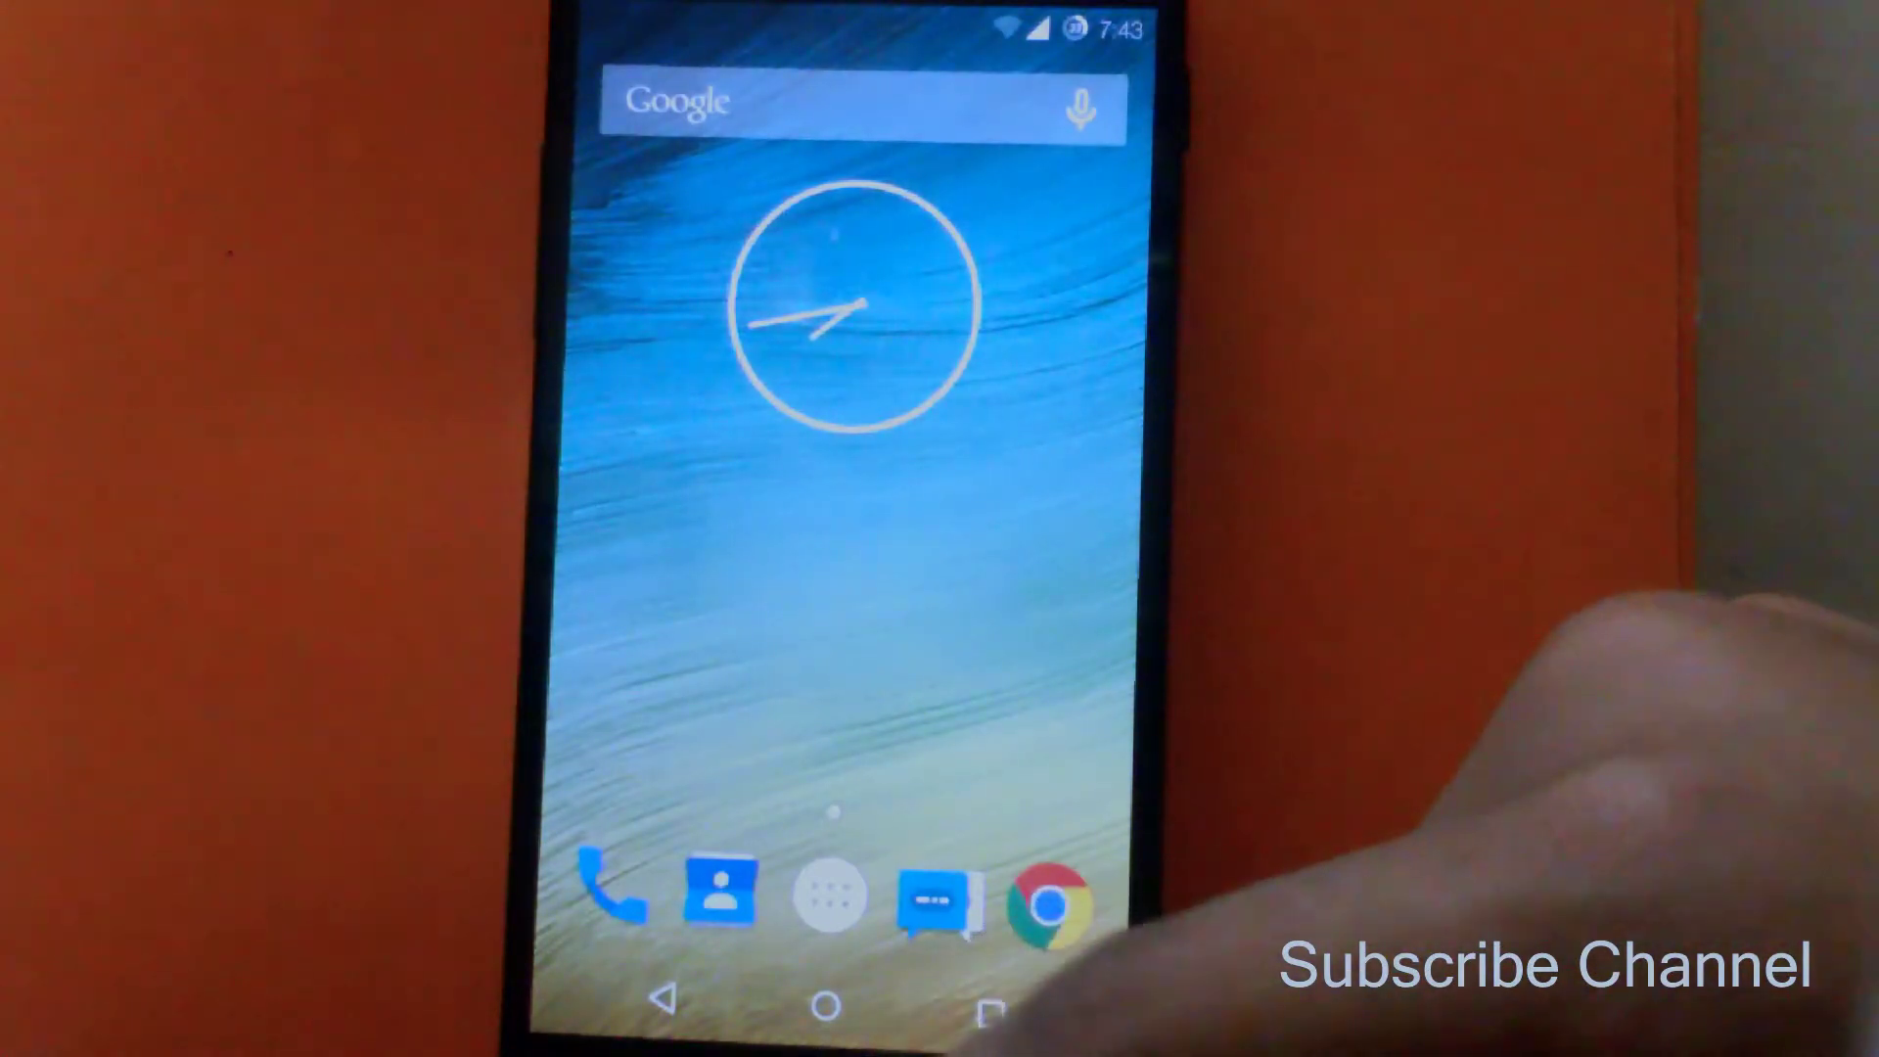
Launch the themed Settings app from the second app-drawer page.
left_click(830, 881)
left_click_drag(901, 630, 796, 776)
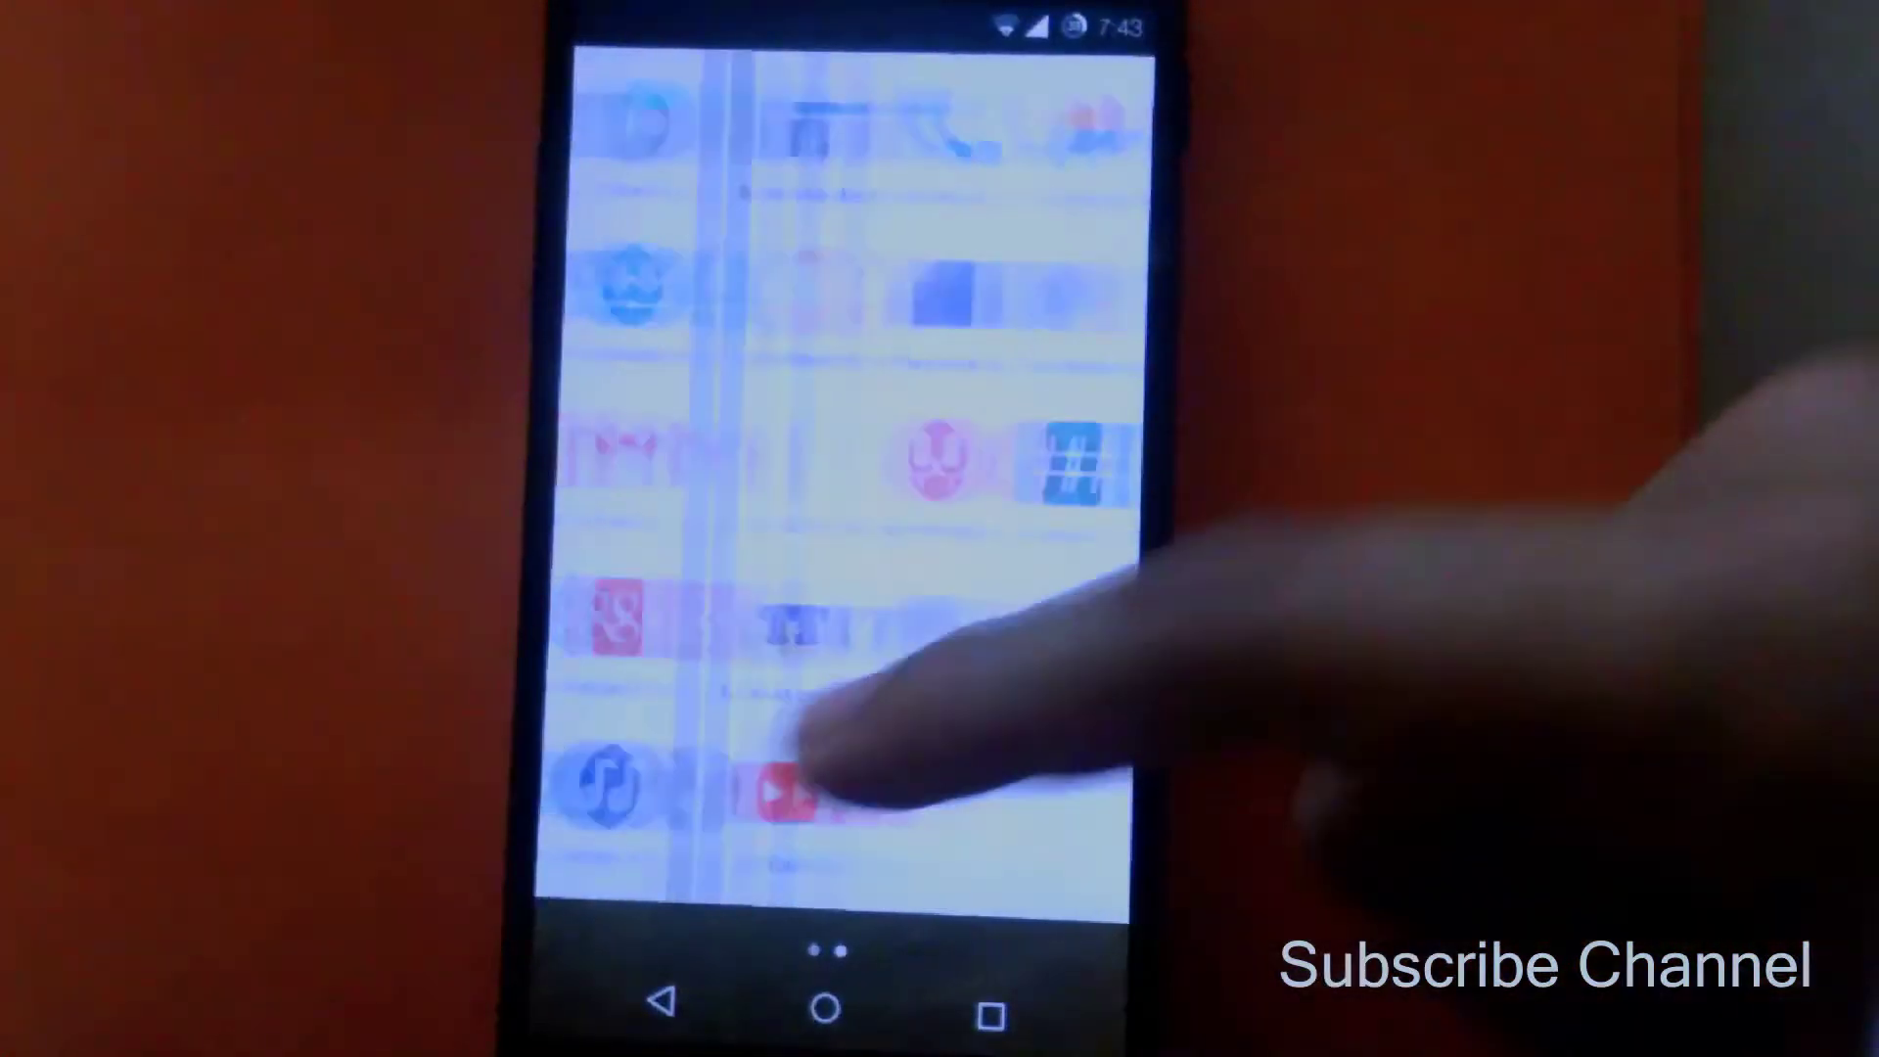
left_click(1048, 294)
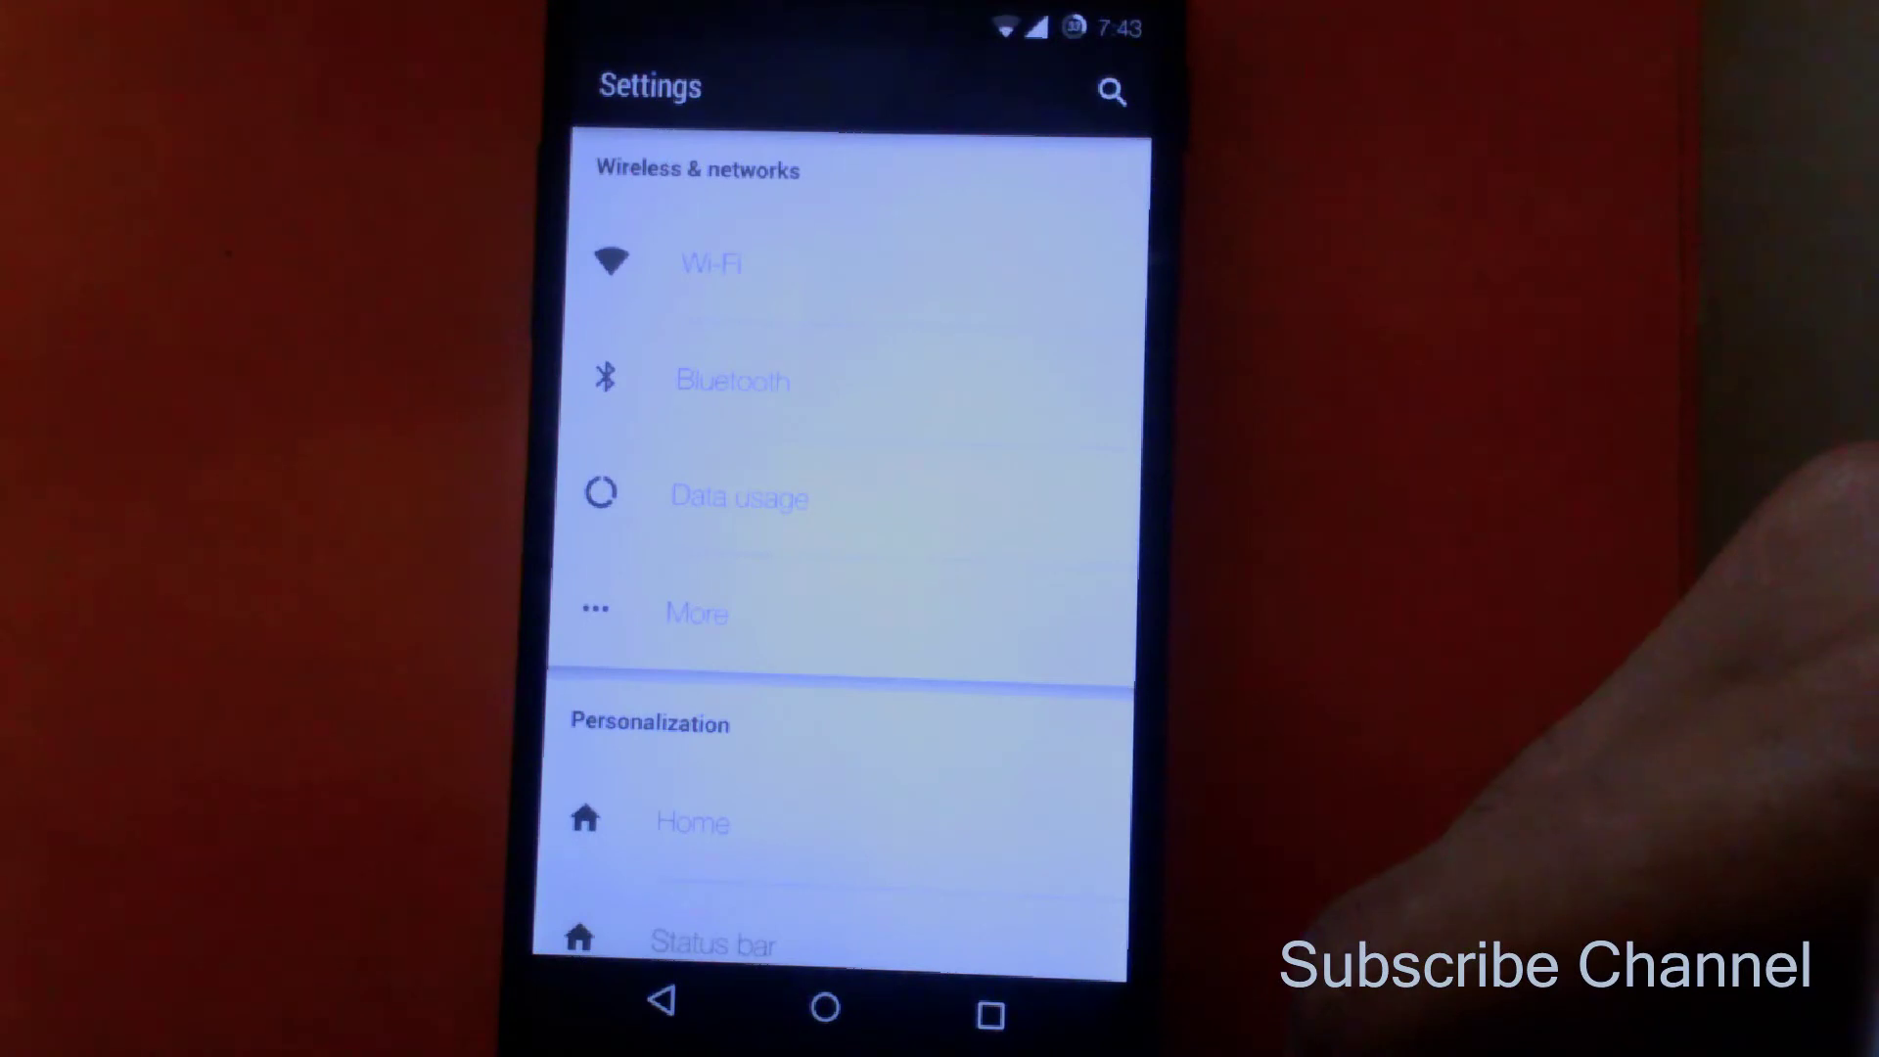
scroll(881, 504, "down", 2)
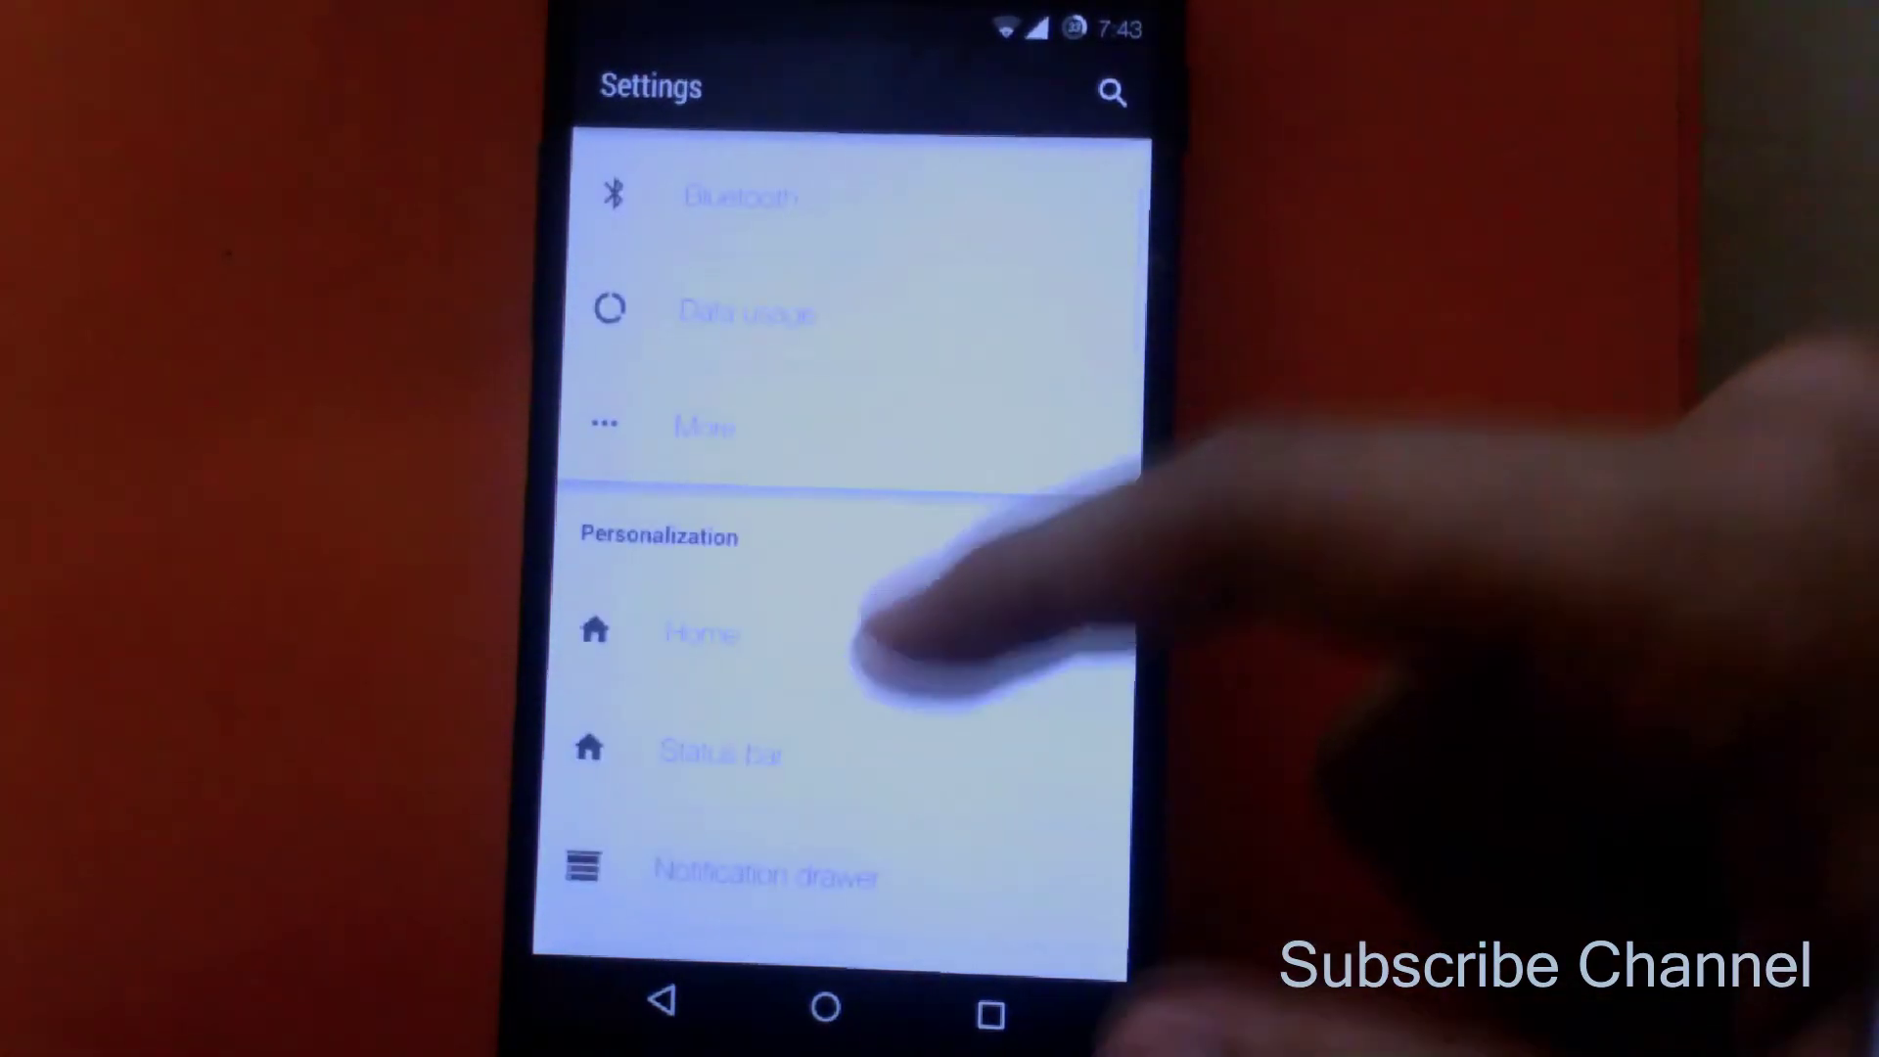
scroll(902, 609, "down", 2)
scroll(882, 513, "down", 2)
scroll(895, 485, "down", 2)
scroll(911, 587, "down", 2)
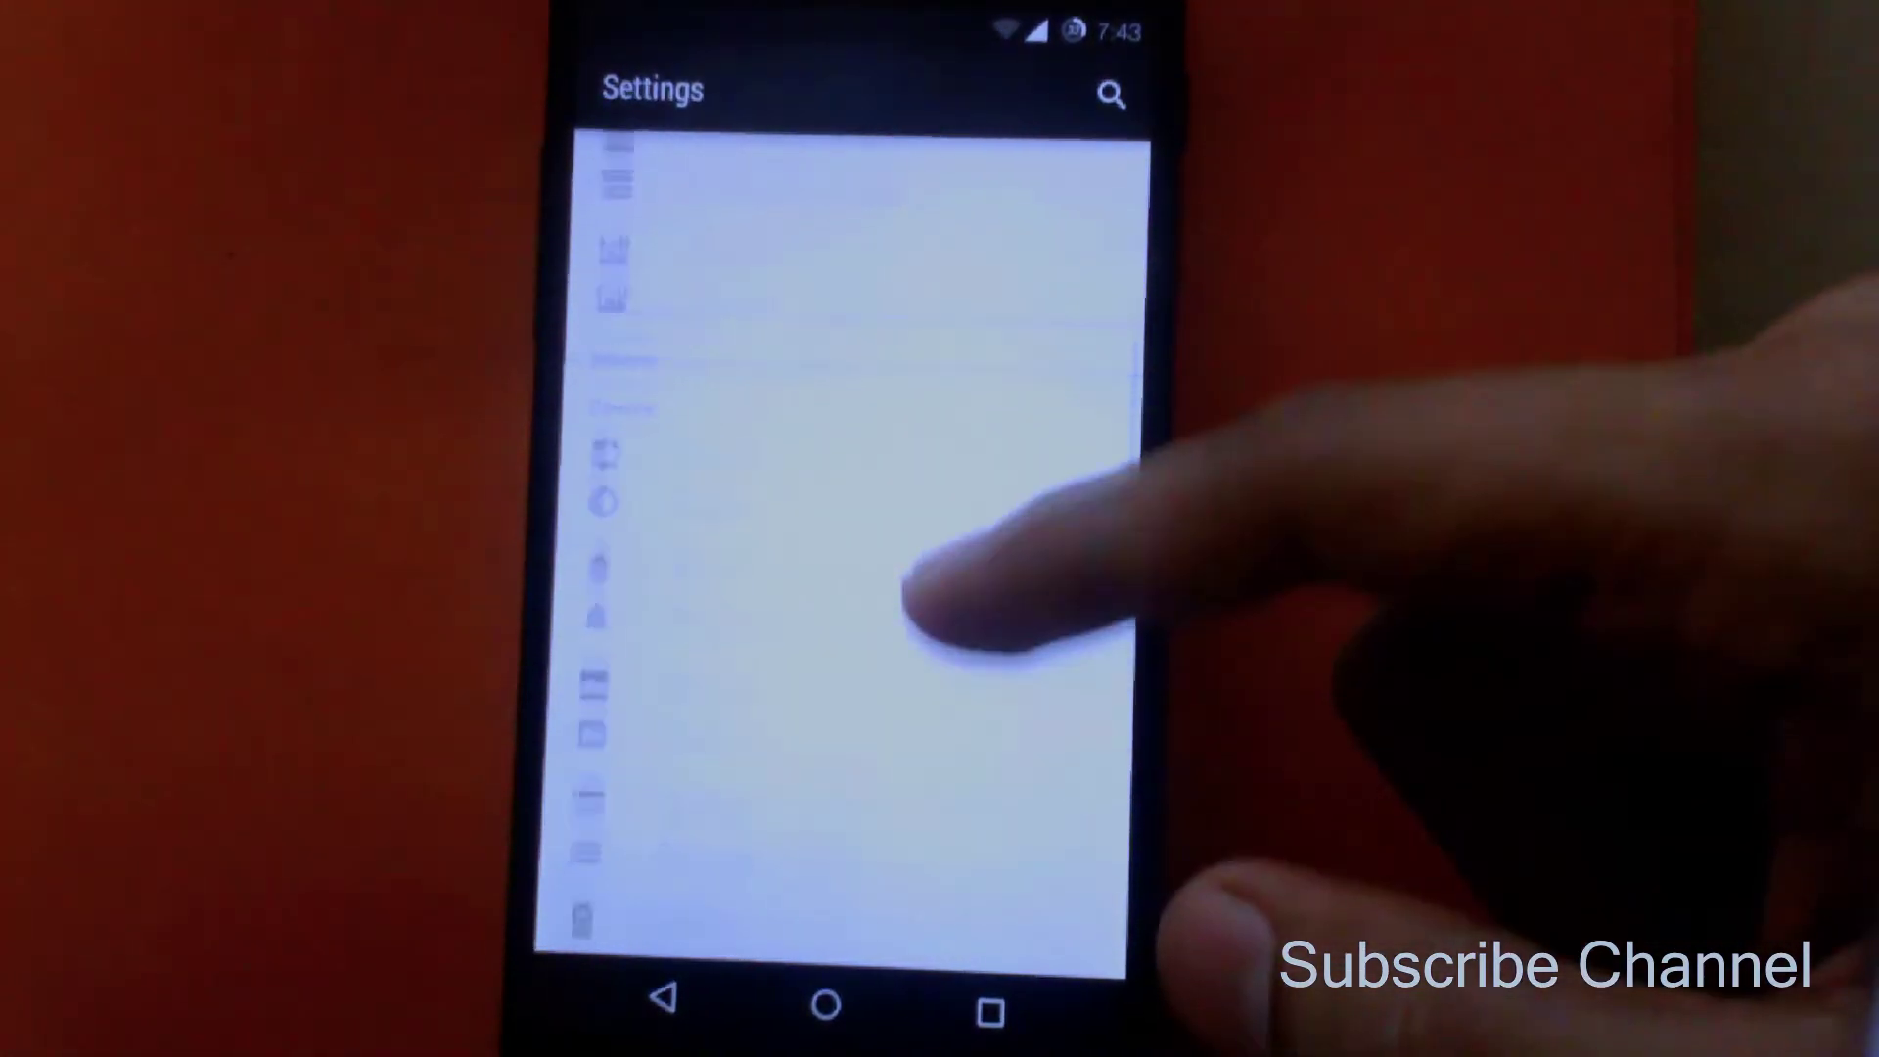
scroll(882, 587, "down", 2)
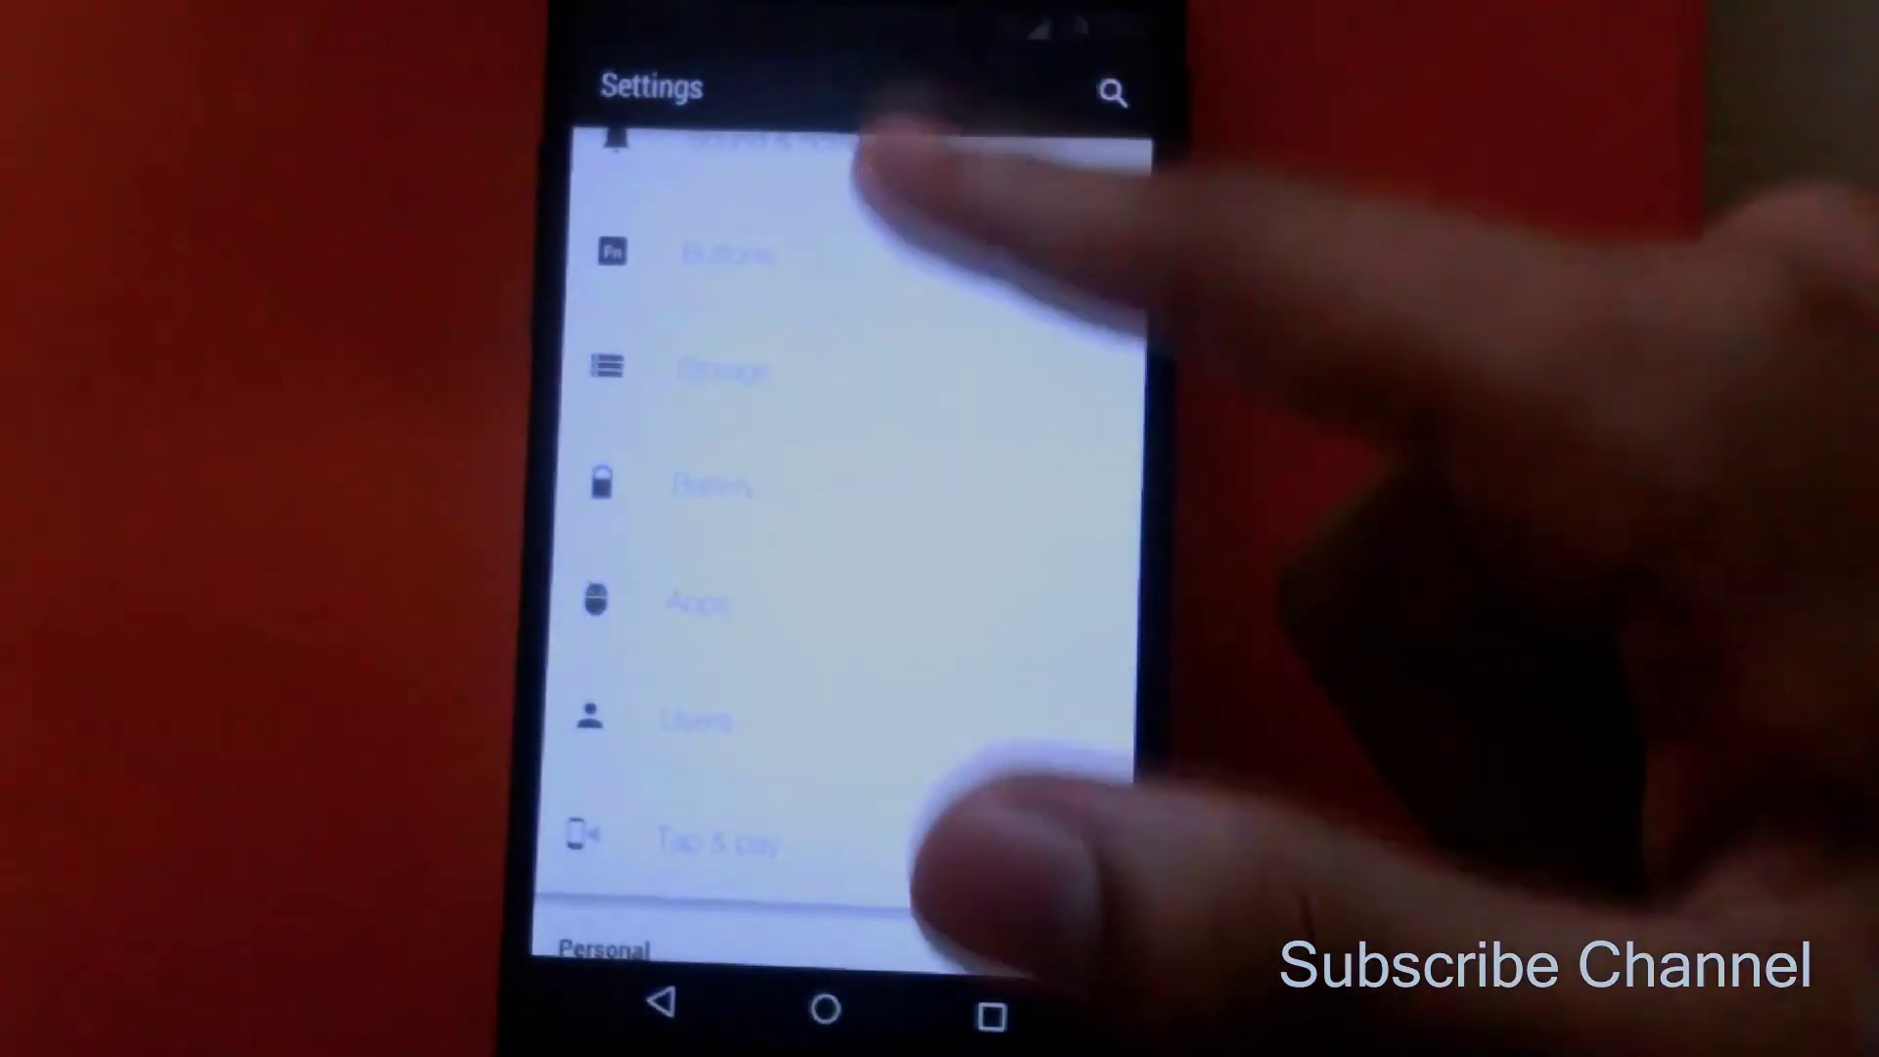
Show the restyled quick-settings toggles, then collapse the panel back to Settings.
left_click_drag(1048, 148, 901, 692)
left_click_drag(903, 147, 902, 661)
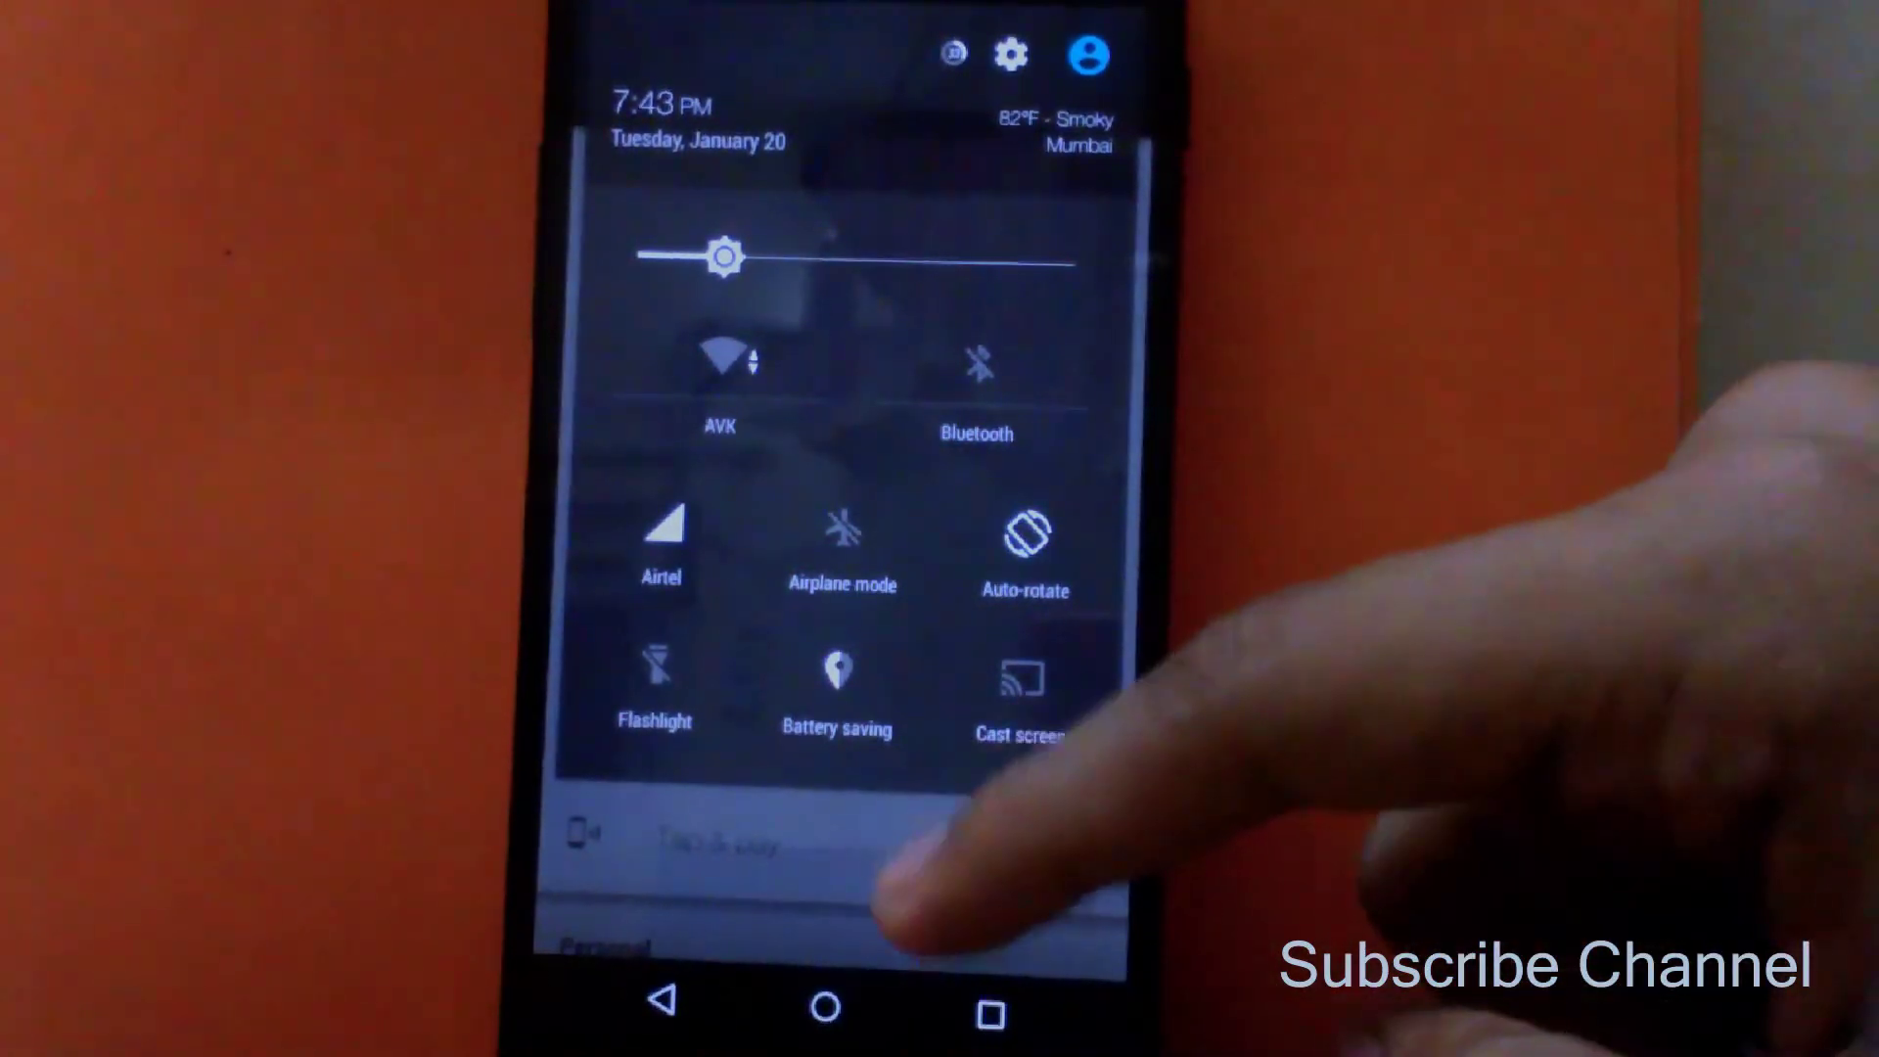
left_click_drag(901, 881, 933, 683)
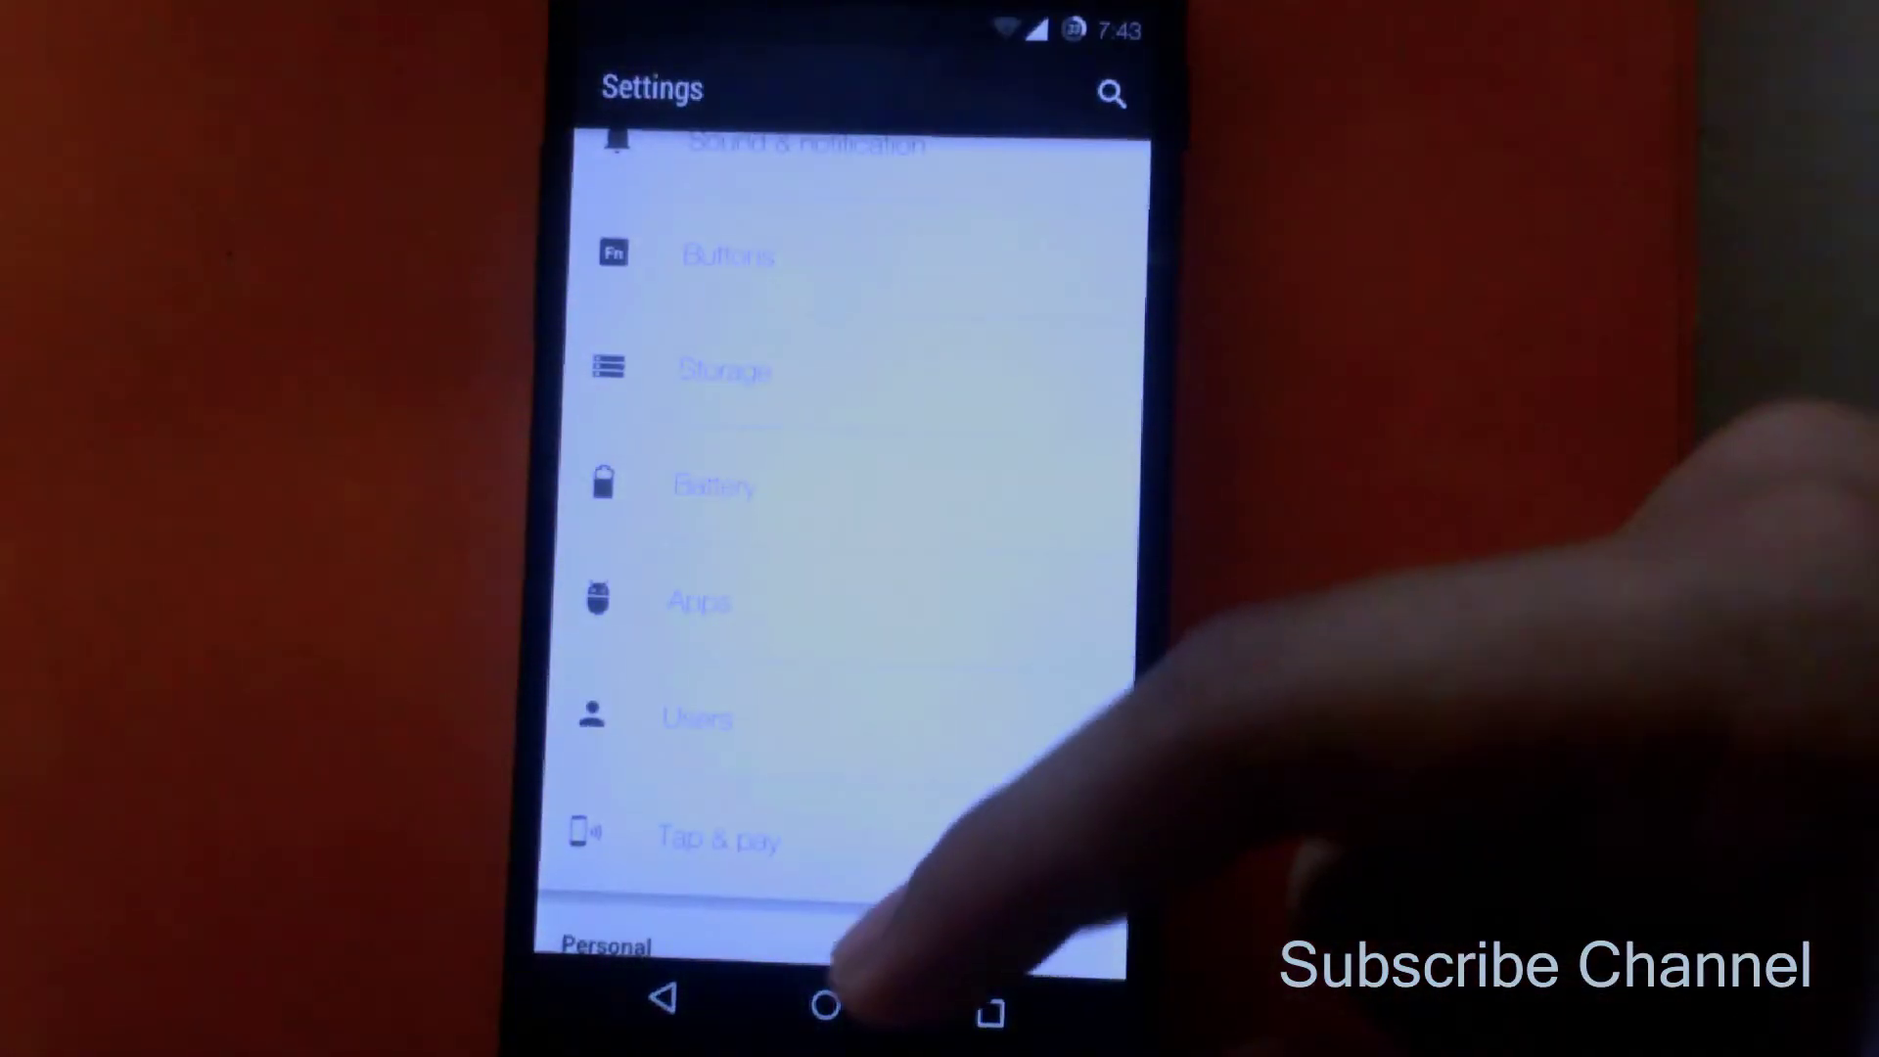